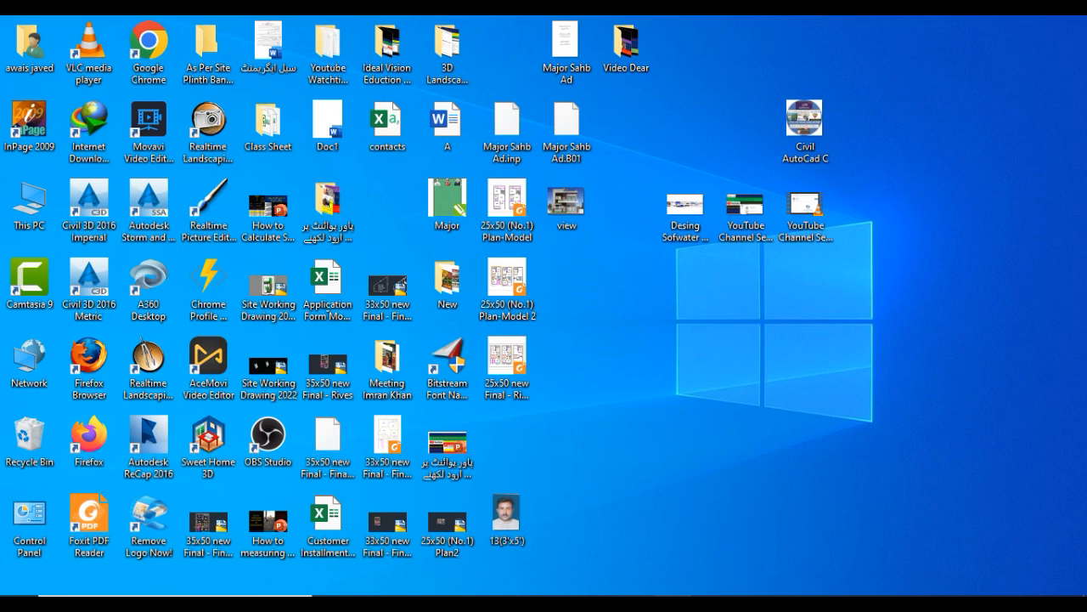
- Check the channel's branding settings in the browser for the recommended banner image size
{"action": "mouse_move", "coordinate": [672, 600]}
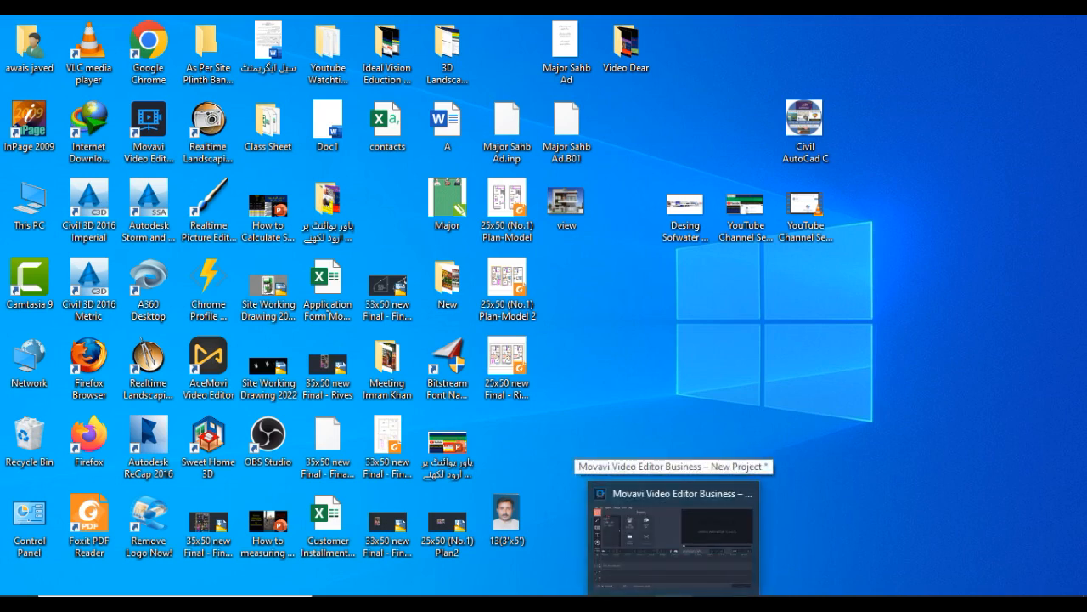
{"action": "left_click", "coordinate": [449, 600]}
{"action": "left_click", "coordinate": [474, 35]}
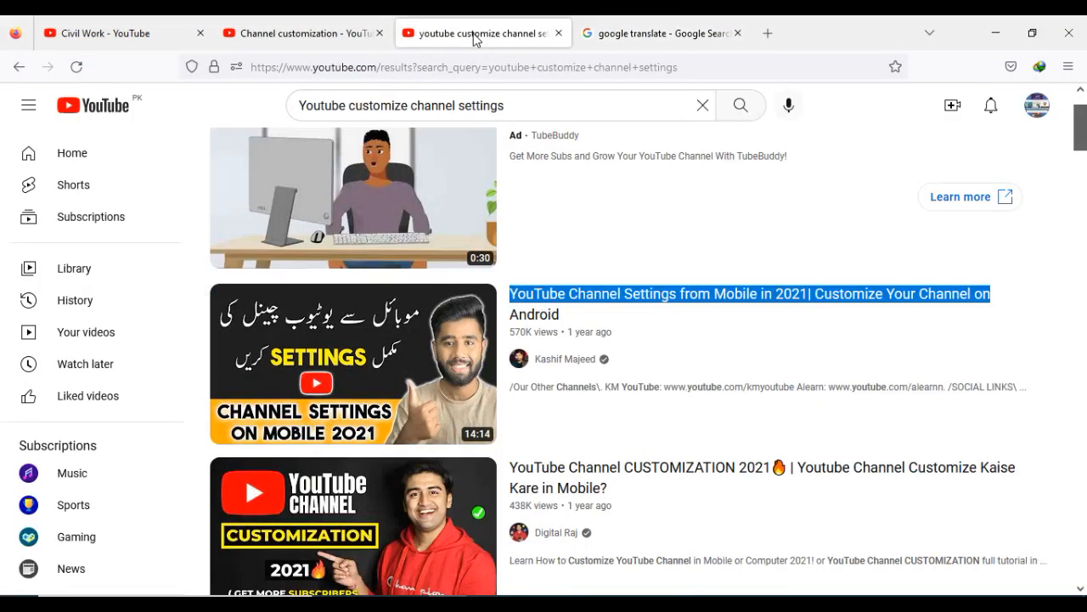
{"action": "left_click", "coordinate": [343, 32]}
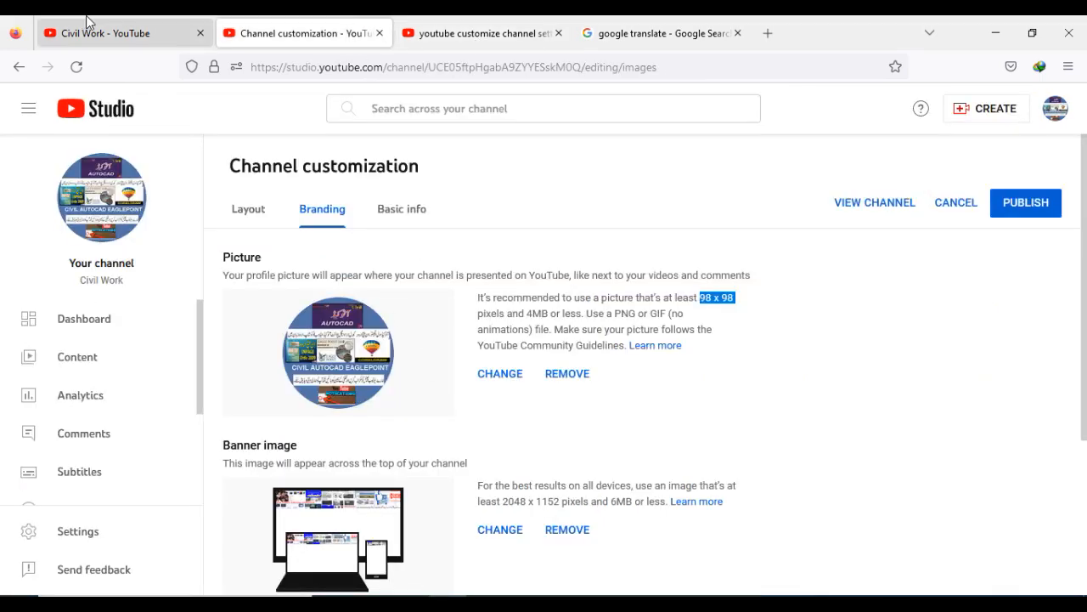
{"action": "left_click", "coordinate": [127, 33]}
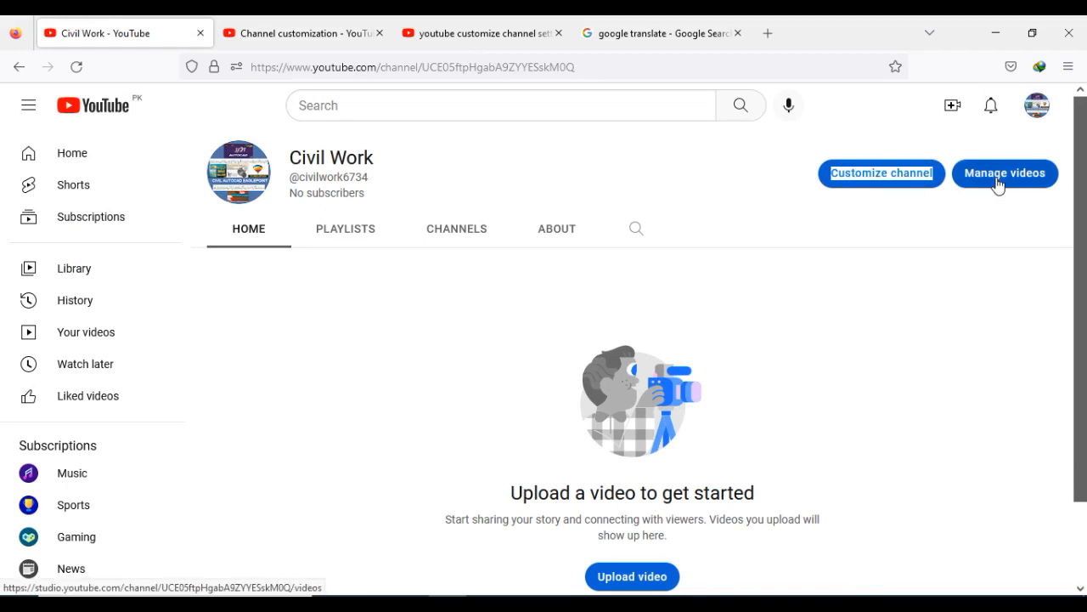
{"action": "left_click", "coordinate": [319, 36]}
{"action": "scroll", "coordinate": [539, 488], "scroll_direction": "down", "scroll_amount": 1}
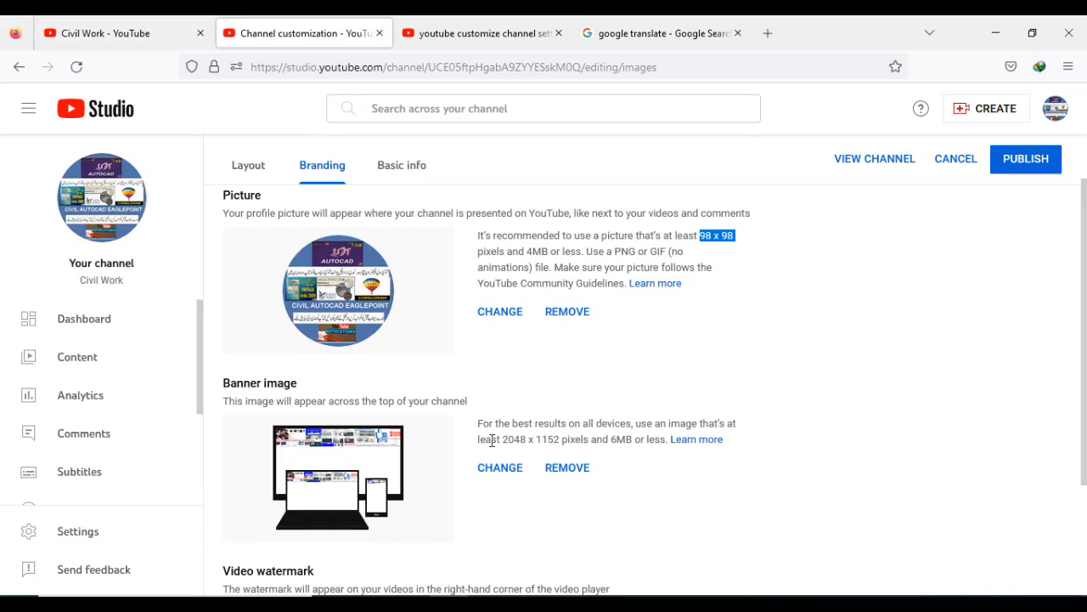
{"action": "left_click_drag", "start_coordinate": [502, 438], "coordinate": [560, 439]}
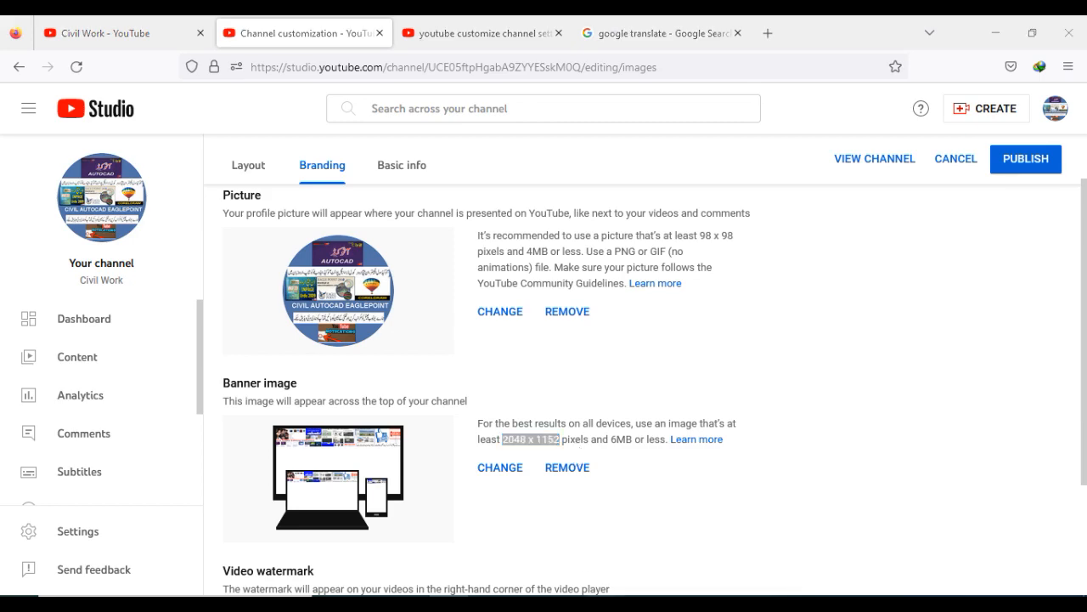
- Delete the circular channel logo artwork from the drawing page
{"action": "left_click", "coordinate": [606, 603]}
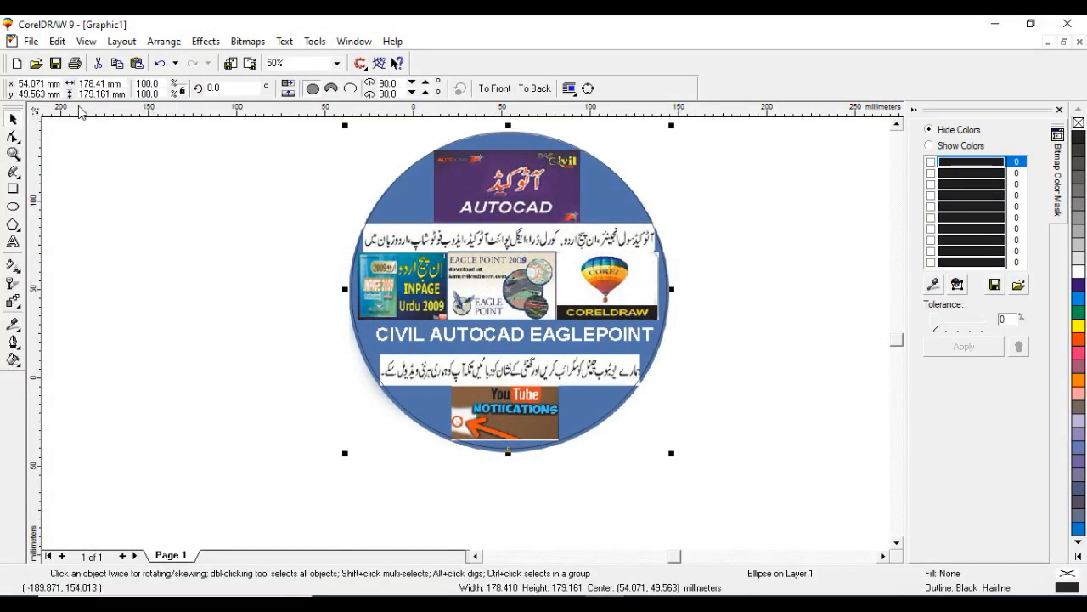
{"action": "left_click", "coordinate": [435, 235]}
{"action": "key", "text": "Escape"}
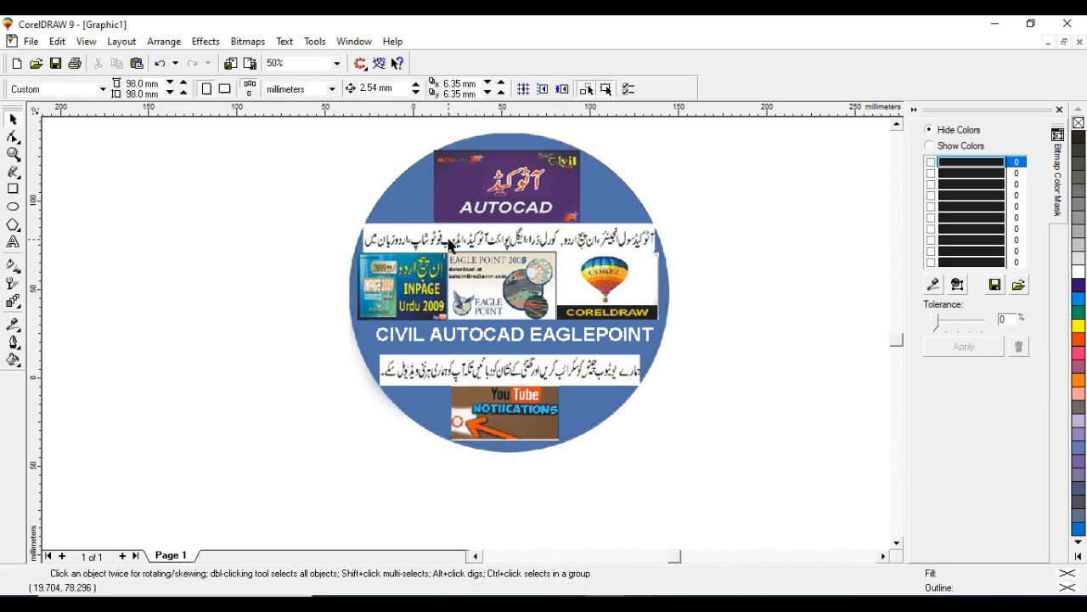
{"action": "left_click", "coordinate": [534, 269]}
{"action": "key", "text": "Delete"}
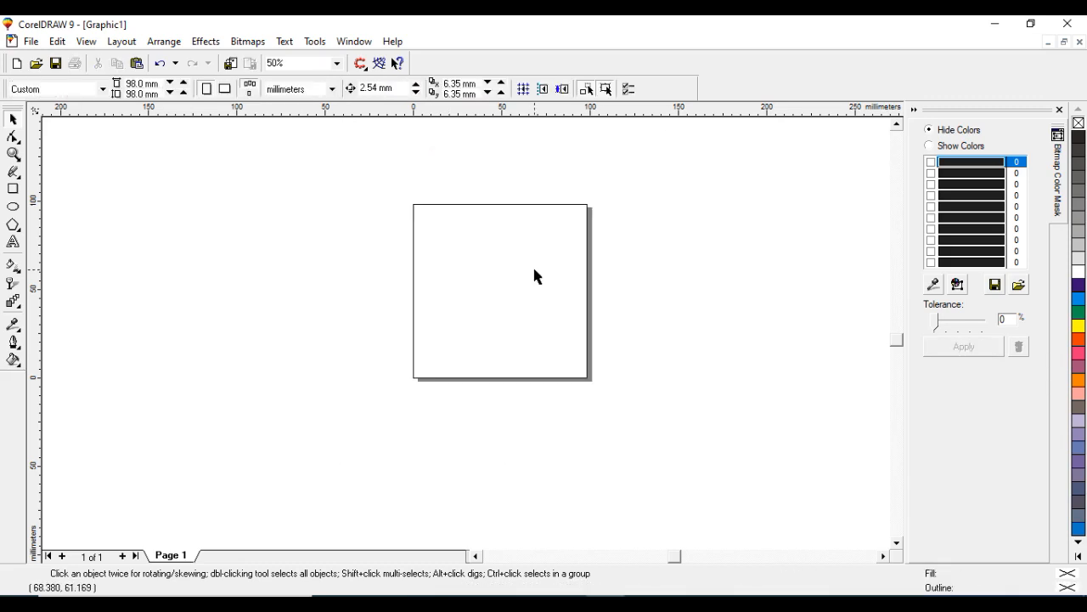
- Switch the drawing units to pixels and set the page size to 2048 x 1152 px
{"action": "left_click", "coordinate": [331, 90]}
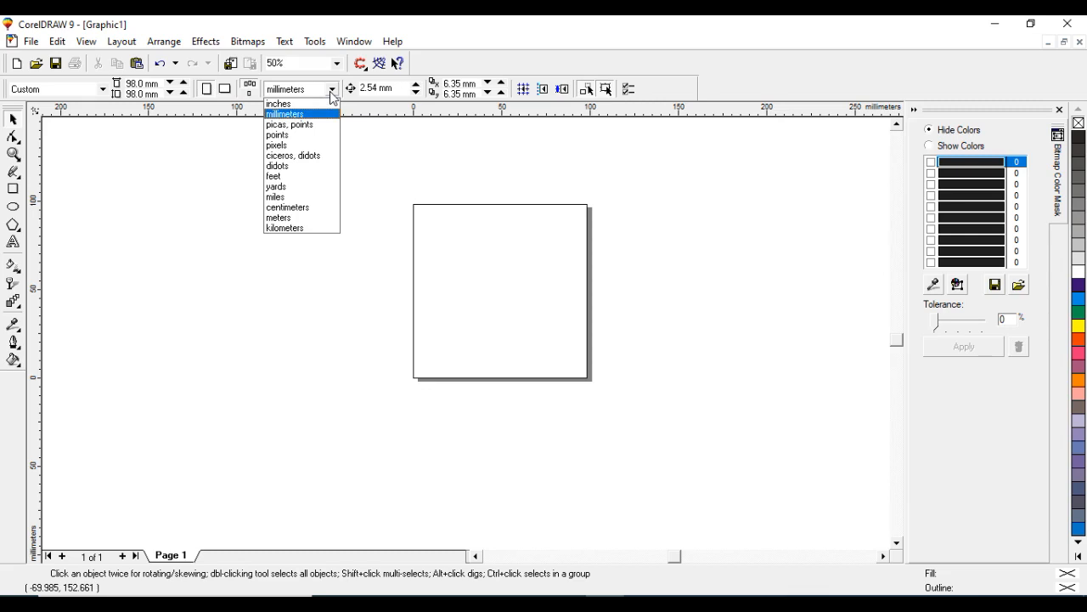
{"action": "left_click", "coordinate": [281, 145]}
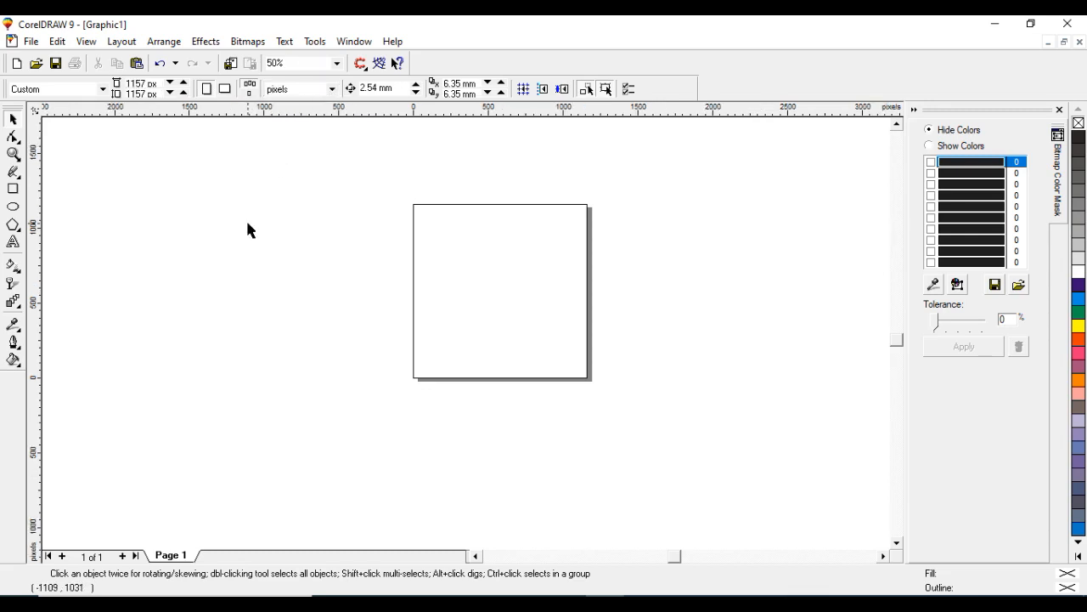
{"action": "mouse_move", "coordinate": [450, 604]}
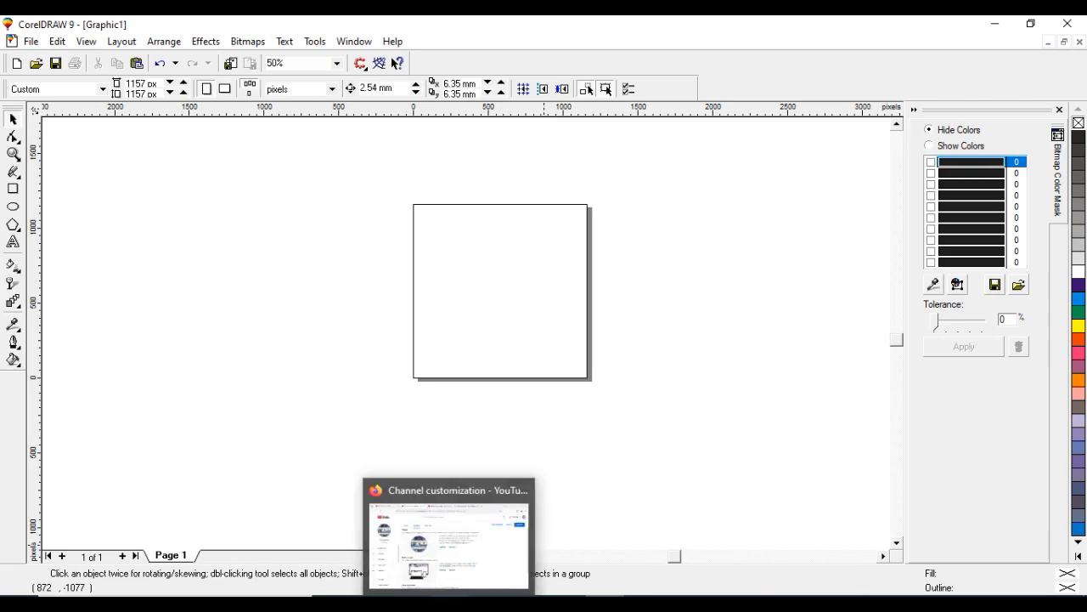
{"action": "left_click", "coordinate": [450, 604]}
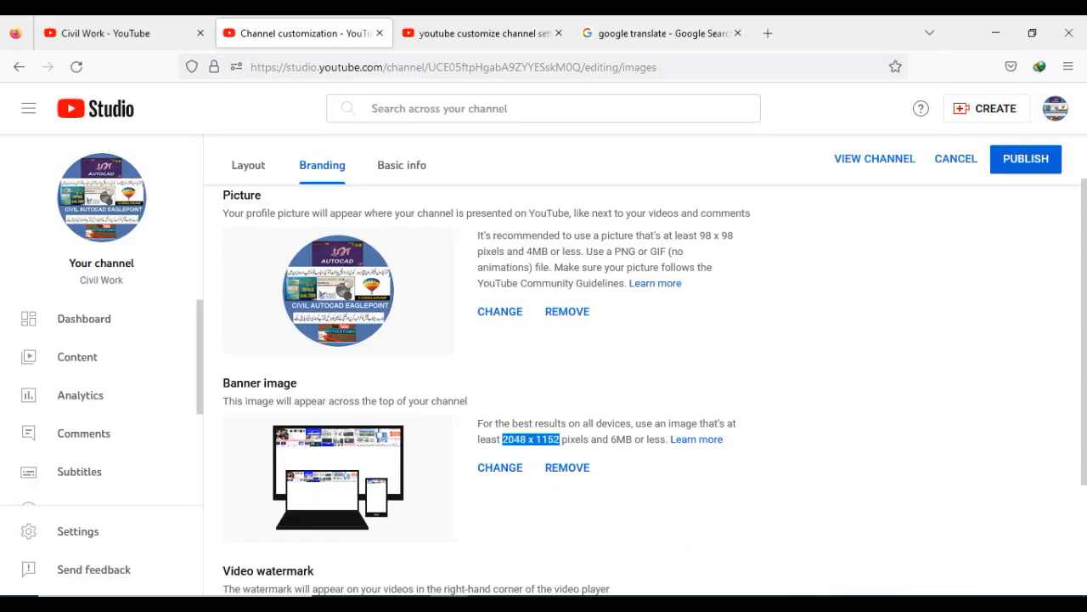
{"action": "left_click", "coordinate": [487, 604]}
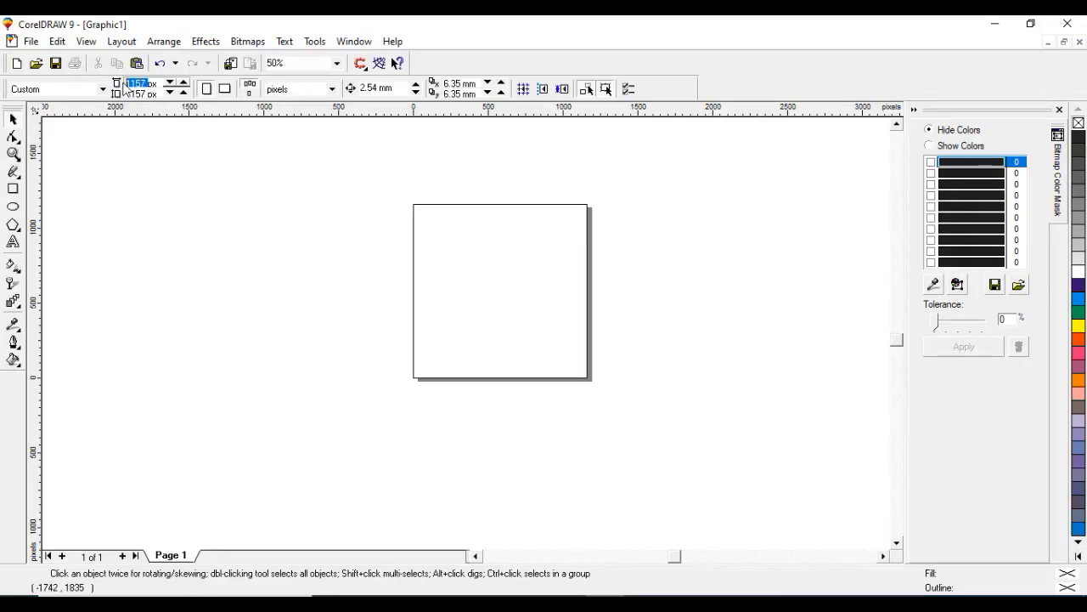
{"action": "type", "text": "2048"}
{"action": "left_click_drag", "start_coordinate": [150, 94], "coordinate": [126, 93]}
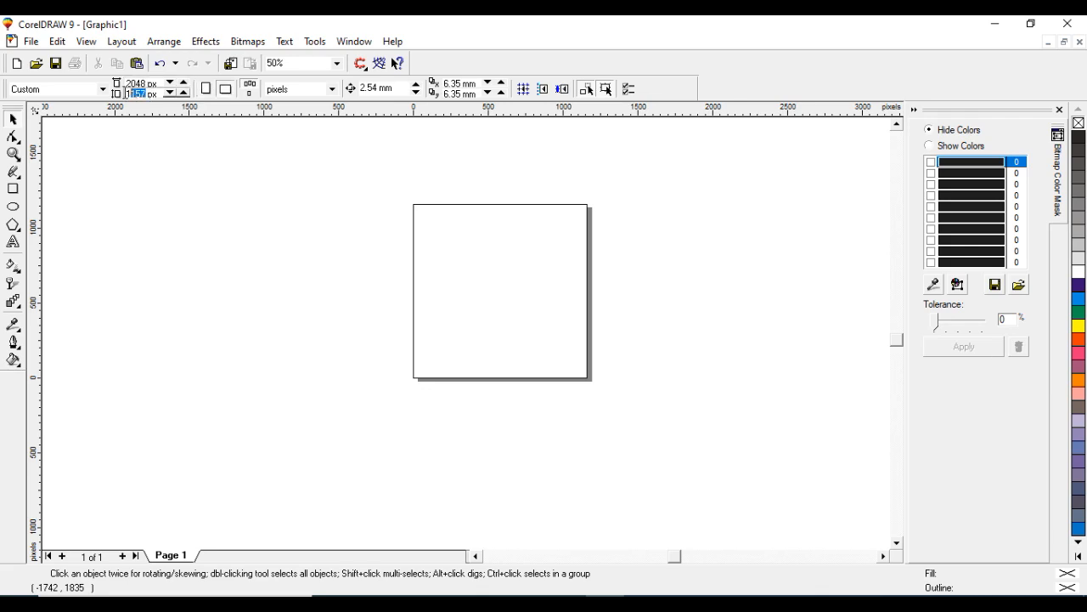
{"action": "type", "text": "1152"}
{"action": "key", "text": "Return"}
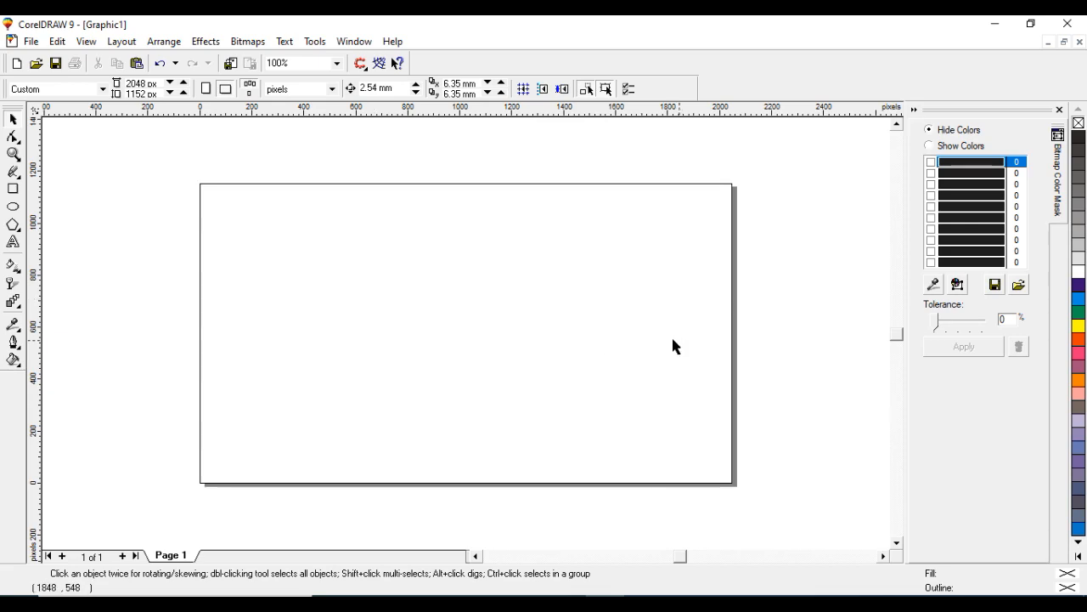
{"action": "left_click", "coordinate": [994, 28]}
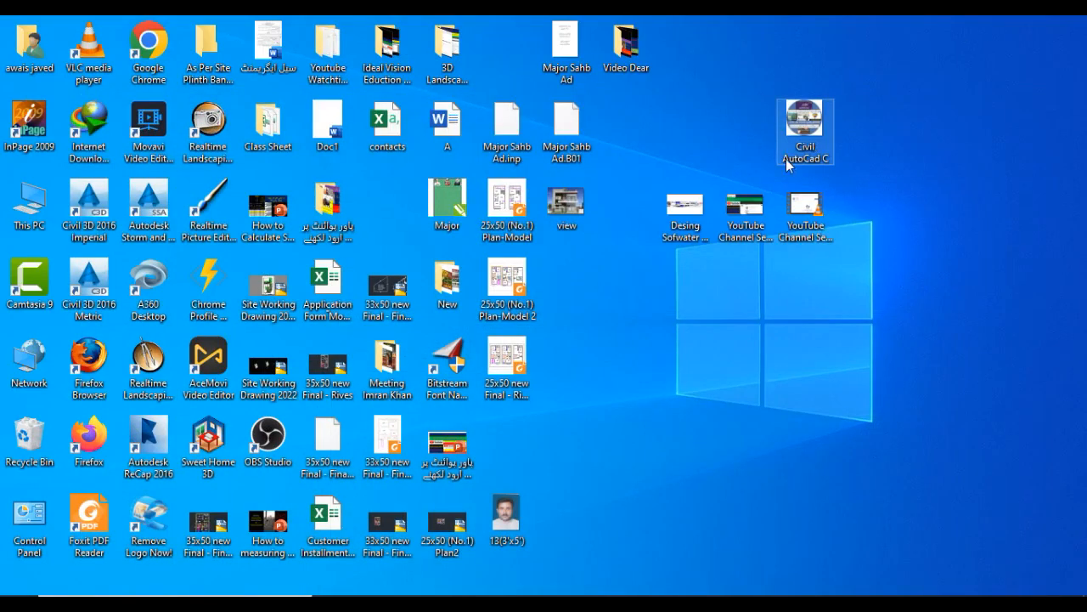
{"action": "mouse_move", "coordinate": [684, 223]}
{"action": "left_mouse_down"}
{"action": "mouse_move", "coordinate": [610, 595]}
{"action": "mouse_move", "coordinate": [453, 415]}
{"action": "left_mouse_up"}
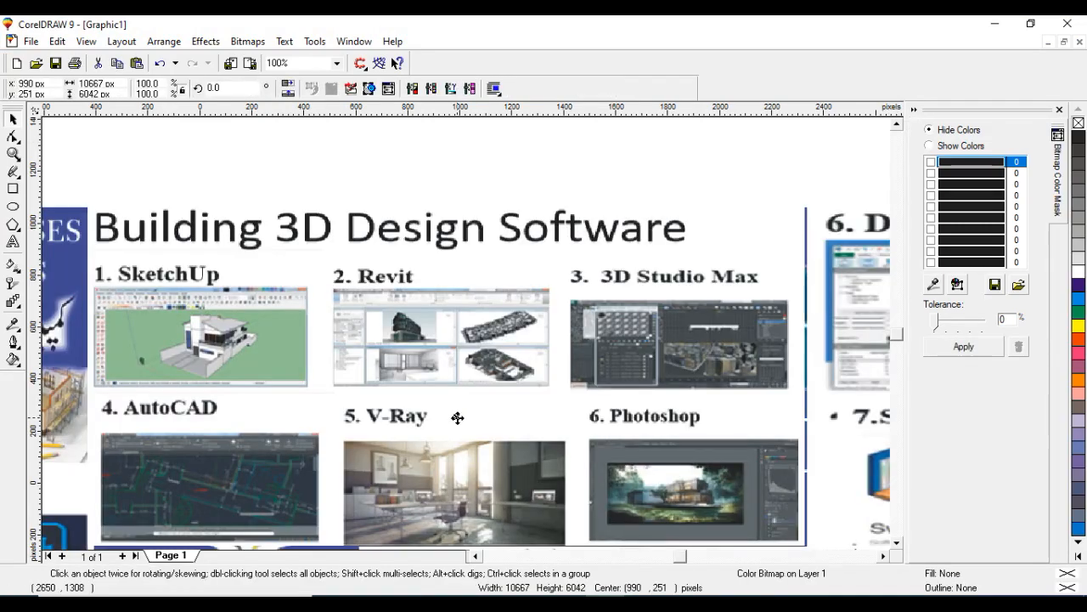
{"action": "scroll", "coordinate": [480, 399], "scroll_direction": "down", "scroll_amount": 3}
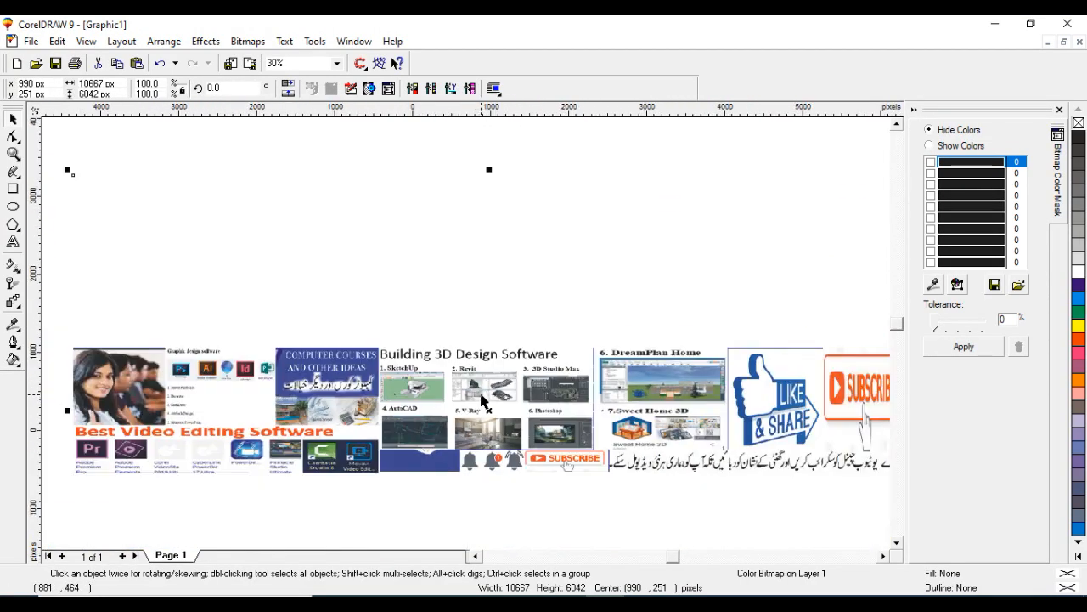
{"action": "left_click", "coordinate": [507, 408]}
{"action": "left_click_drag", "start_coordinate": [507, 411], "coordinate": [512, 337]}
{"action": "left_click_drag", "start_coordinate": [453, 289], "coordinate": [394, 223]}
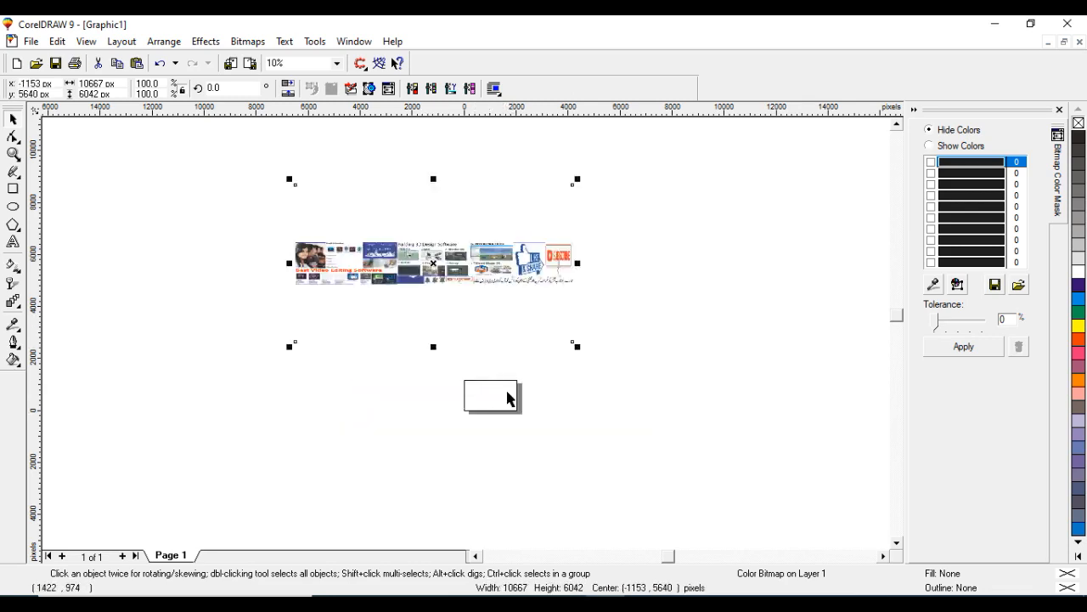
{"action": "left_click", "coordinate": [508, 398]}
{"action": "left_click", "coordinate": [393, 257]}
{"action": "key", "text": "Delete"}
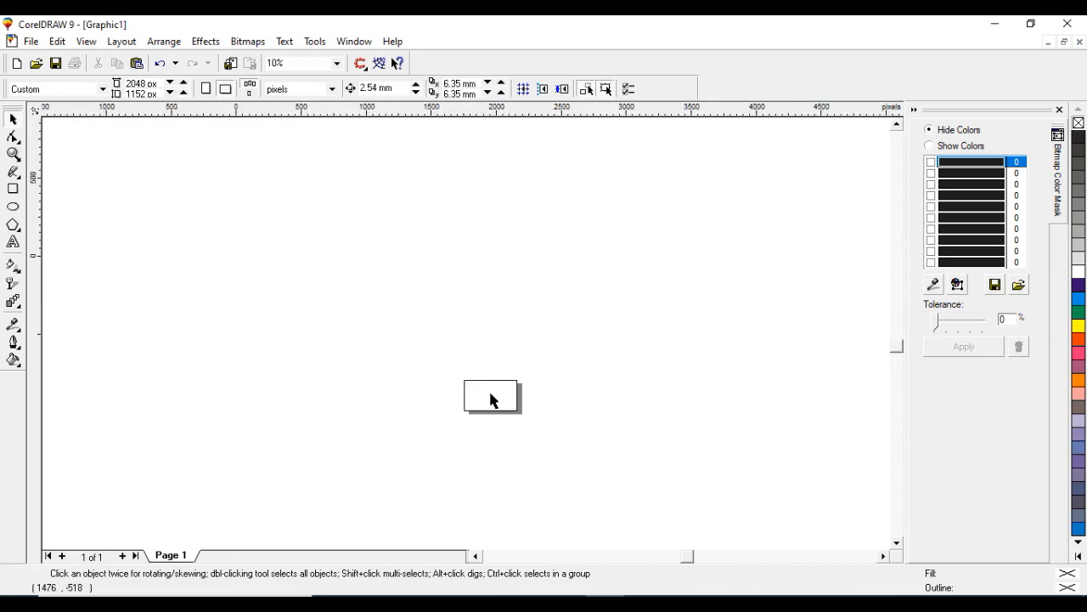
- Draw a full-width horizontal band rectangle across the middle of the page, about 2048 x 435 px
{"action": "scroll", "coordinate": [490, 394], "scroll_direction": "up", "scroll_amount": 5}
{"action": "scroll", "coordinate": [363, 171], "scroll_direction": "up", "scroll_amount": 2}
{"action": "scroll", "coordinate": [491, 293], "scroll_direction": "down", "scroll_amount": 1}
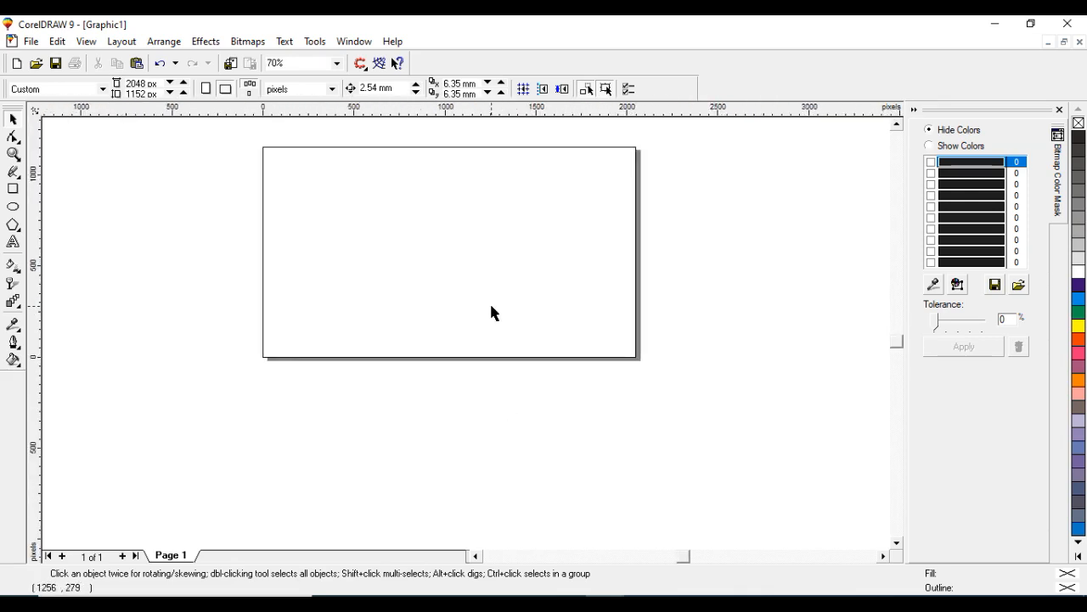
{"action": "scroll", "coordinate": [353, 158], "scroll_direction": "up", "scroll_amount": 1}
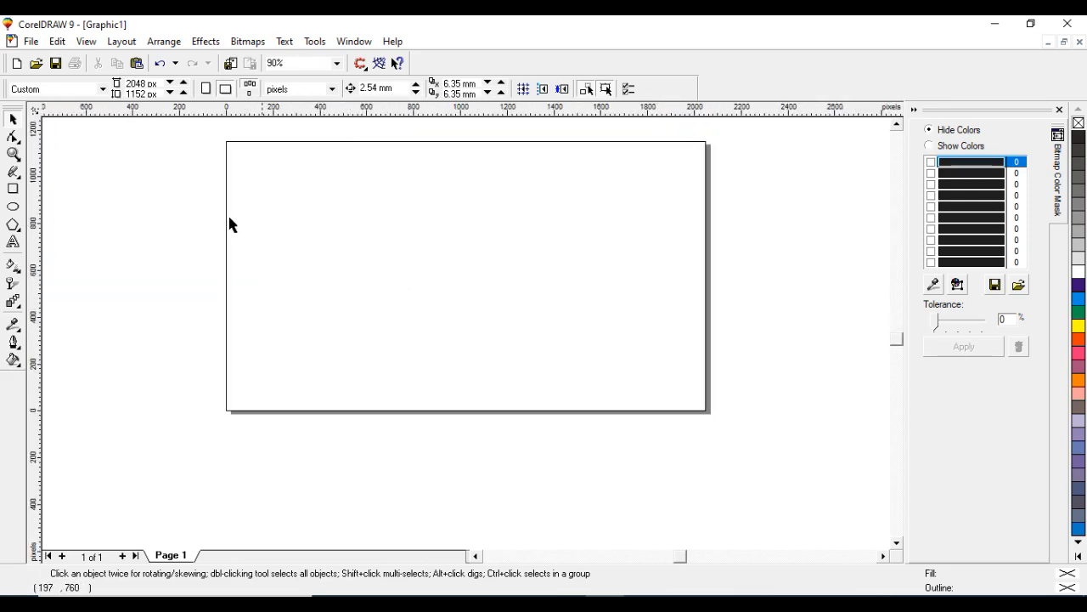
{"action": "key", "text": "F6"}
{"action": "left_click_drag", "start_coordinate": [226, 205], "coordinate": [705, 306]}
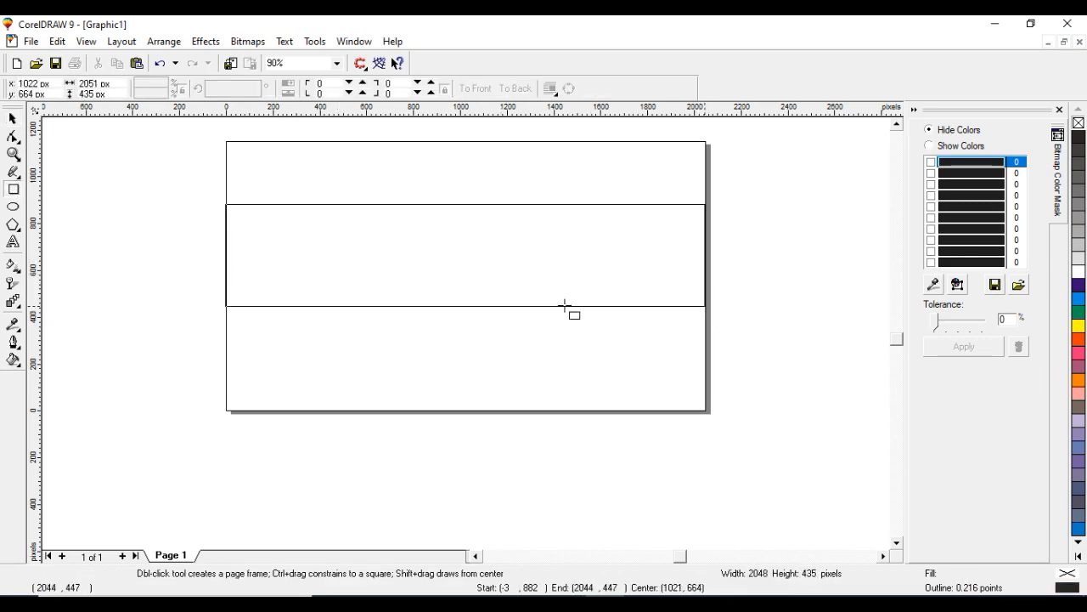
- Add the artistic text 'Civil Engineer' at the left end of the band
{"action": "left_click", "coordinate": [14, 243]}
{"action": "left_click", "coordinate": [252, 265]}
{"action": "type", "text": "Civil"}
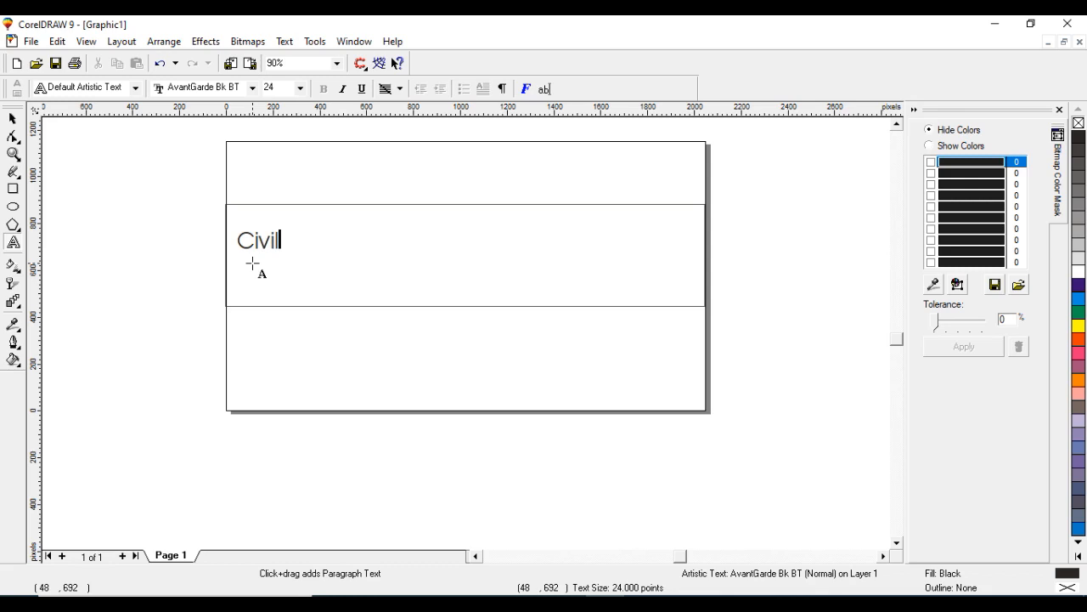
{"action": "type", "text": " Engineer"}
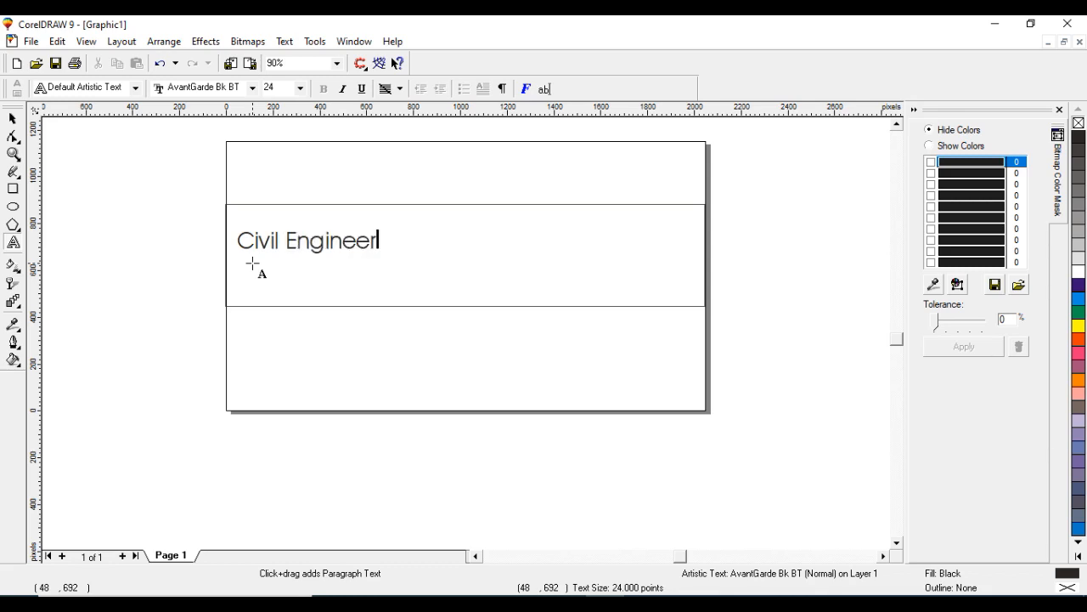
{"action": "left_click", "coordinate": [192, 295]}
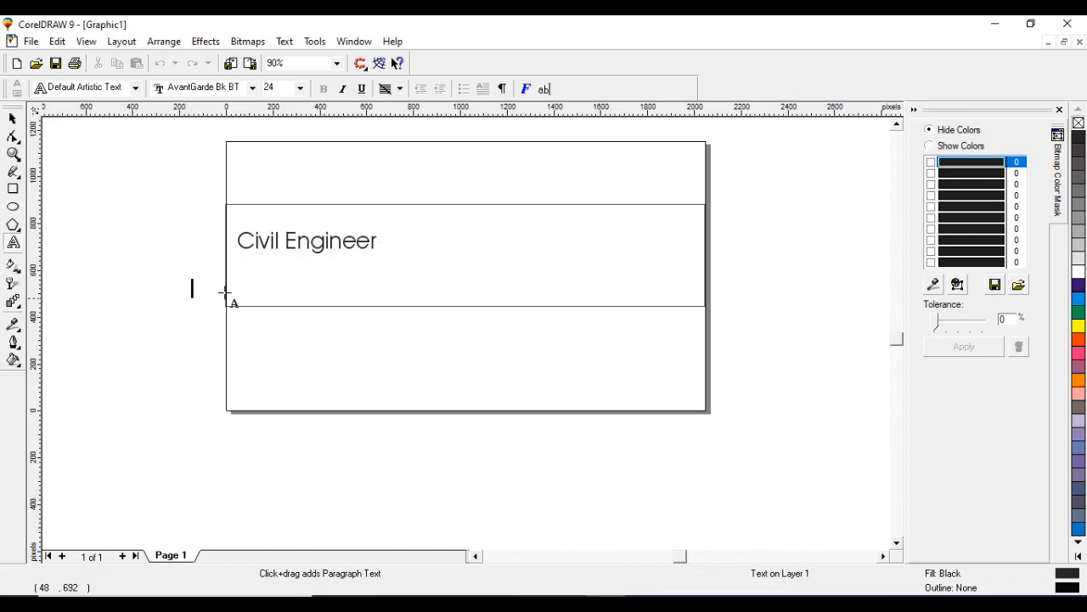
{"action": "left_click", "coordinate": [12, 119]}
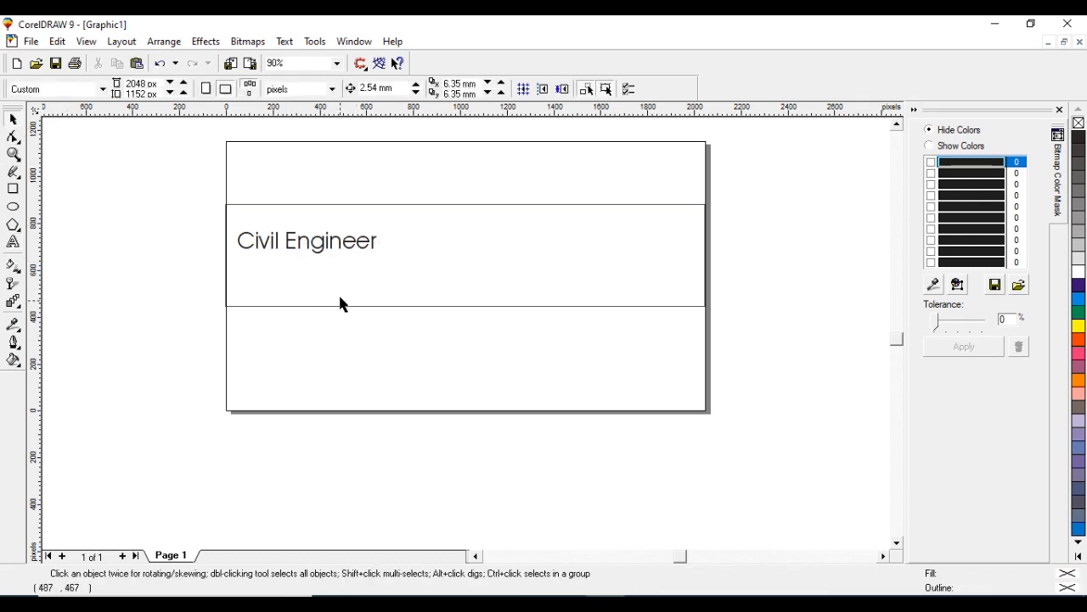
- Fill the band rectangle with yellow
{"action": "left_click", "coordinate": [340, 306]}
{"action": "left_click", "coordinate": [1078, 325]}
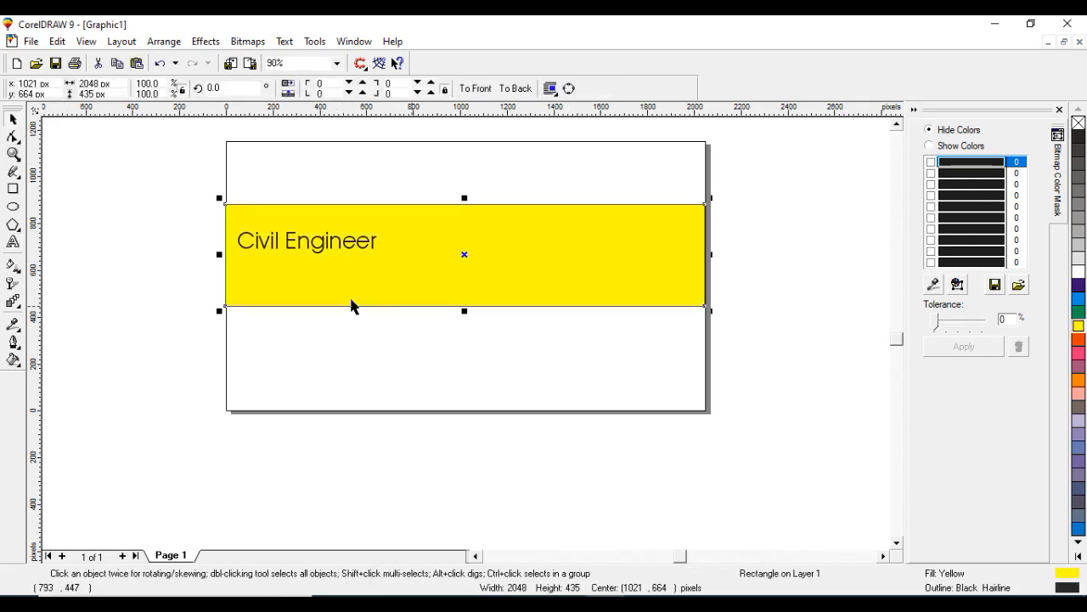
{"action": "left_click", "coordinate": [276, 149]}
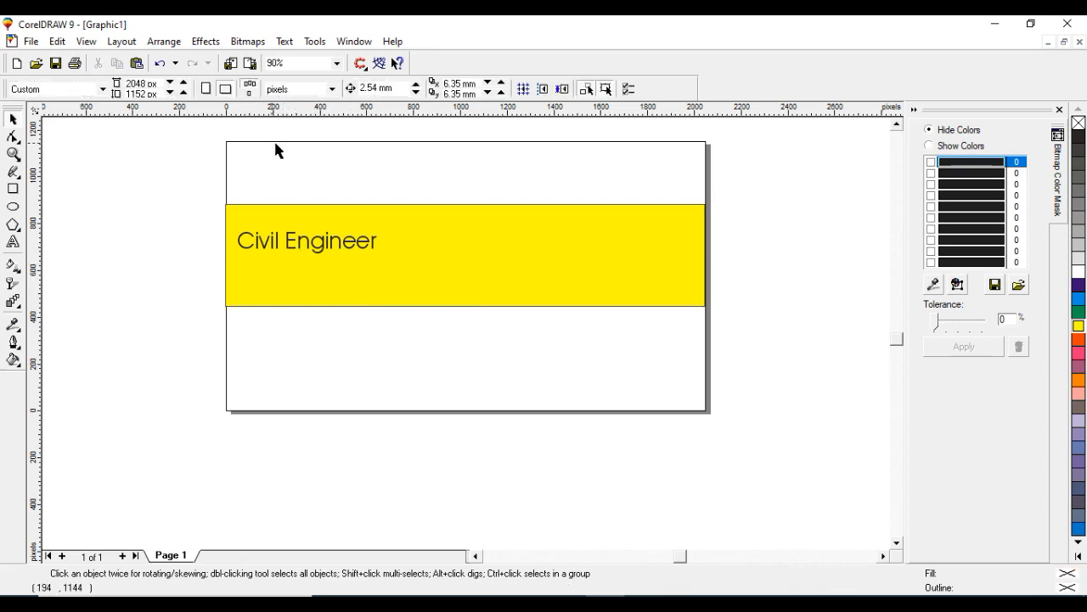
{"action": "left_click", "coordinate": [1078, 313]}
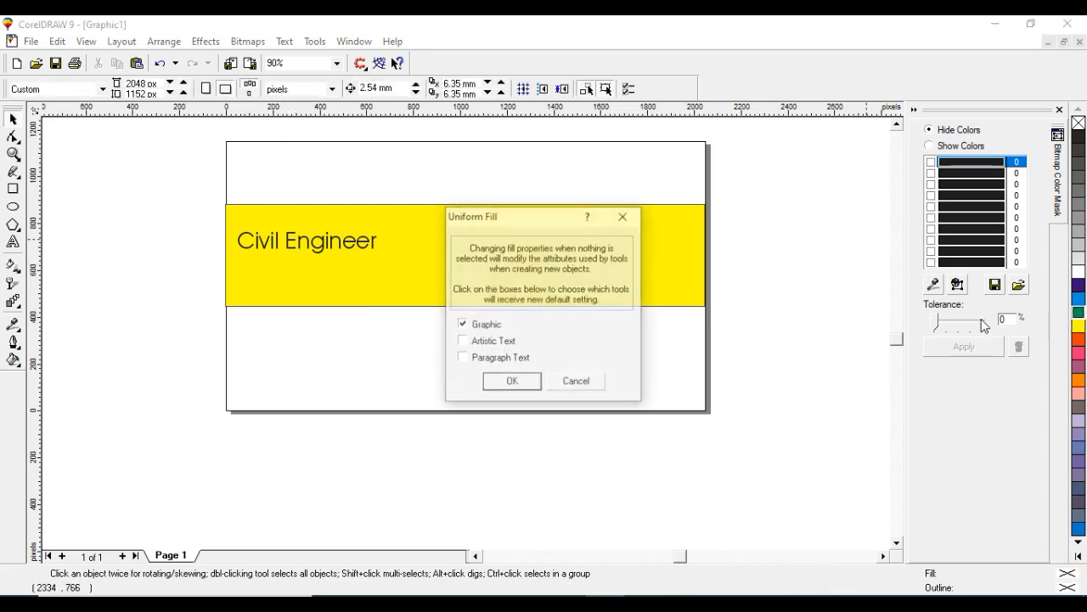
{"action": "left_click", "coordinate": [565, 382]}
- Draw a page-sized rectangle about 2055 x 1150 px and fill it red
{"action": "left_click", "coordinate": [13, 188]}
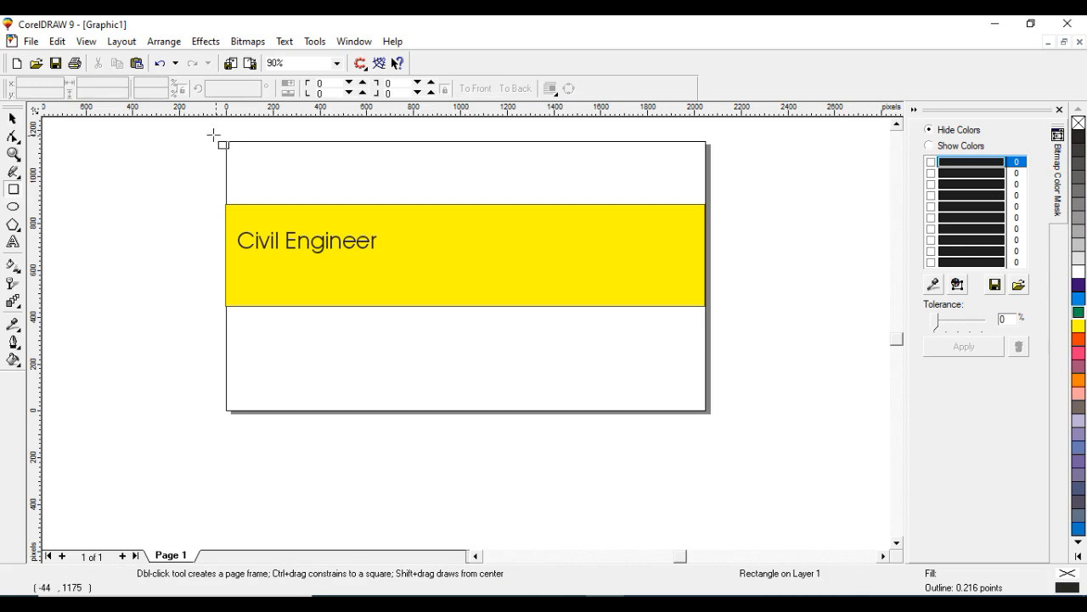
{"action": "left_click_drag", "start_coordinate": [226, 139], "coordinate": [710, 413]}
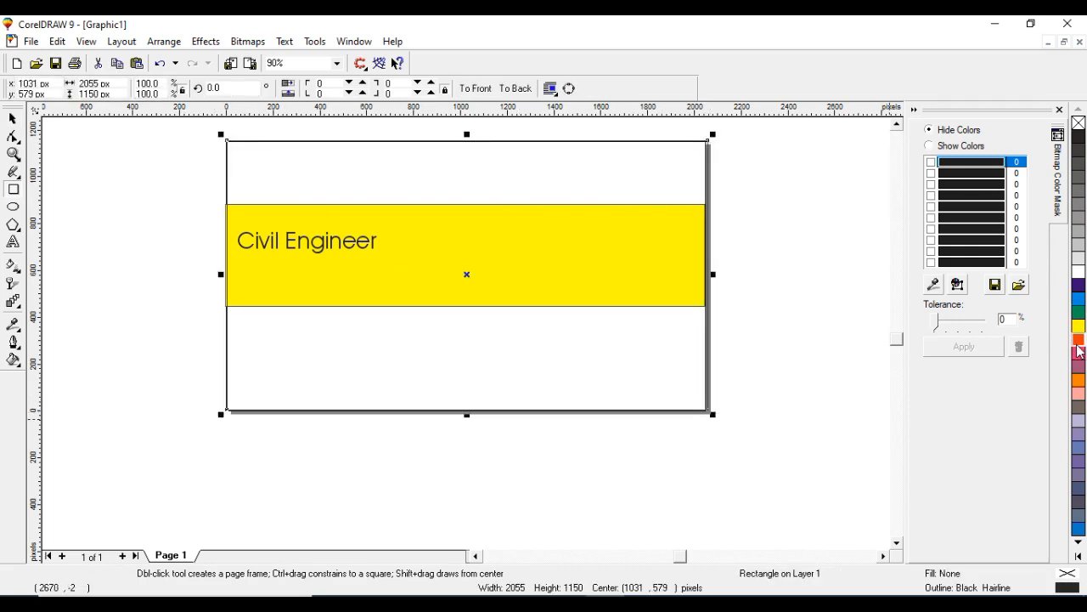
{"action": "left_click", "coordinate": [1078, 339]}
{"action": "left_click", "coordinate": [13, 119]}
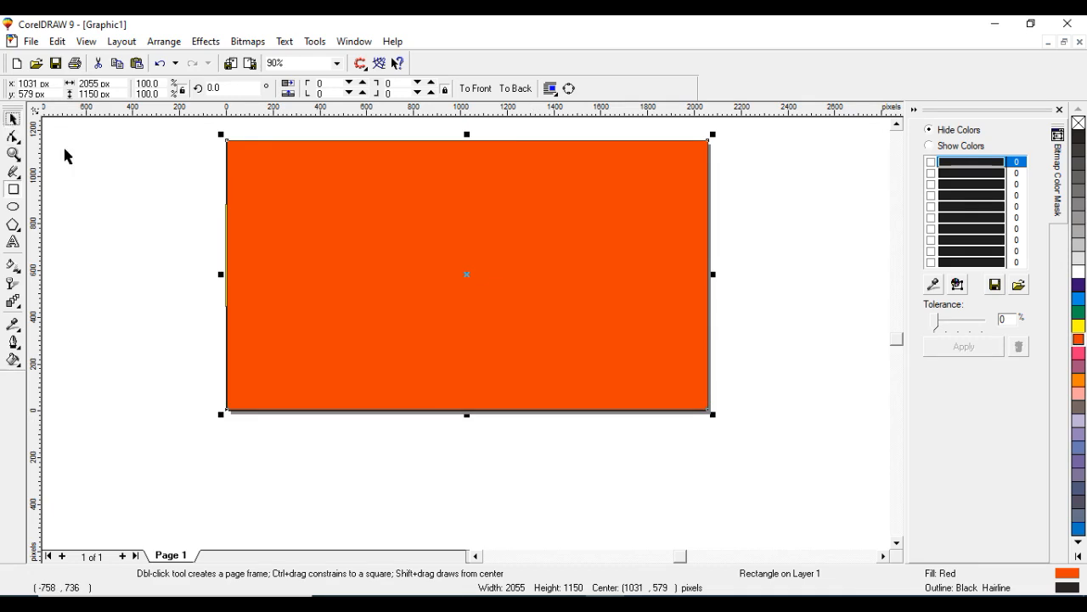
- Send the red page-sized rectangle to the back, behind the yellow band and text
{"action": "right_click", "coordinate": [405, 299]}
{"action": "mouse_move", "coordinate": [491, 454]}
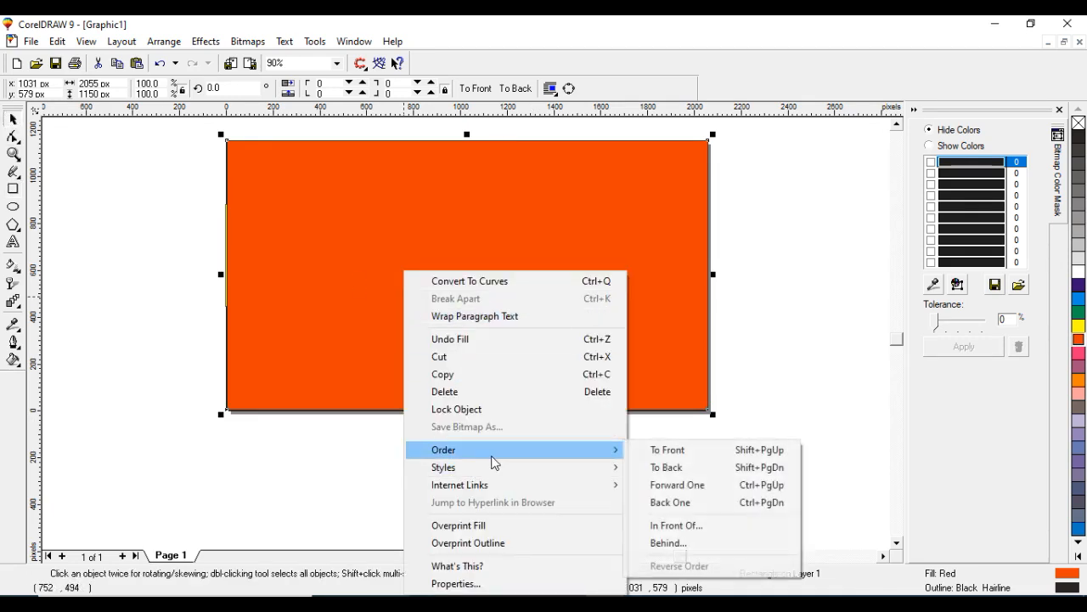
{"action": "left_click", "coordinate": [684, 468]}
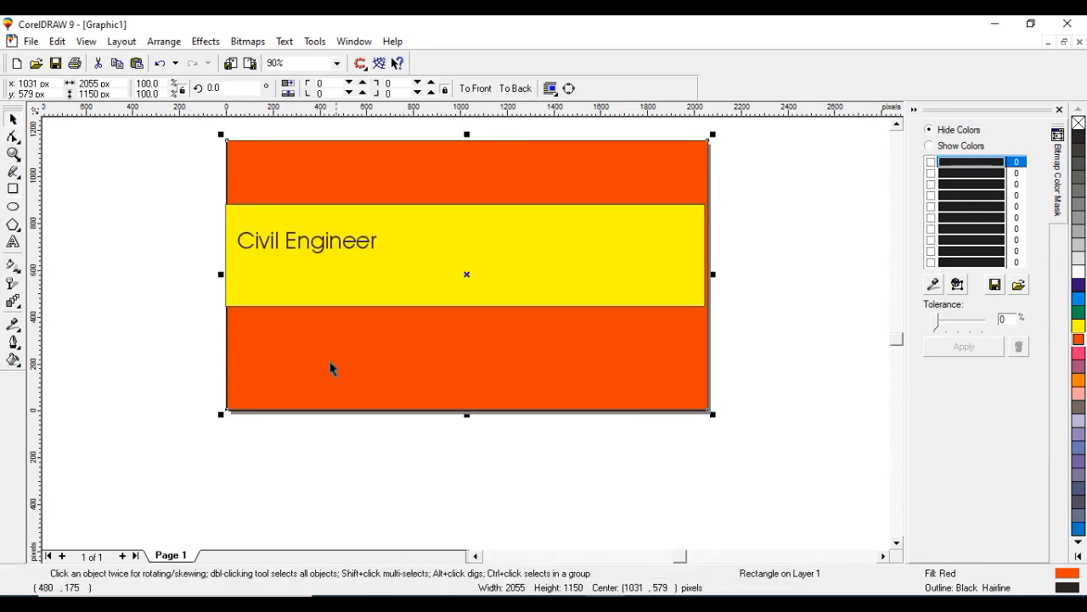
- Export the drawing to the Desktop as a JPEG named Graphic1.jpg with default JPEG settings
{"action": "left_click", "coordinate": [30, 43]}
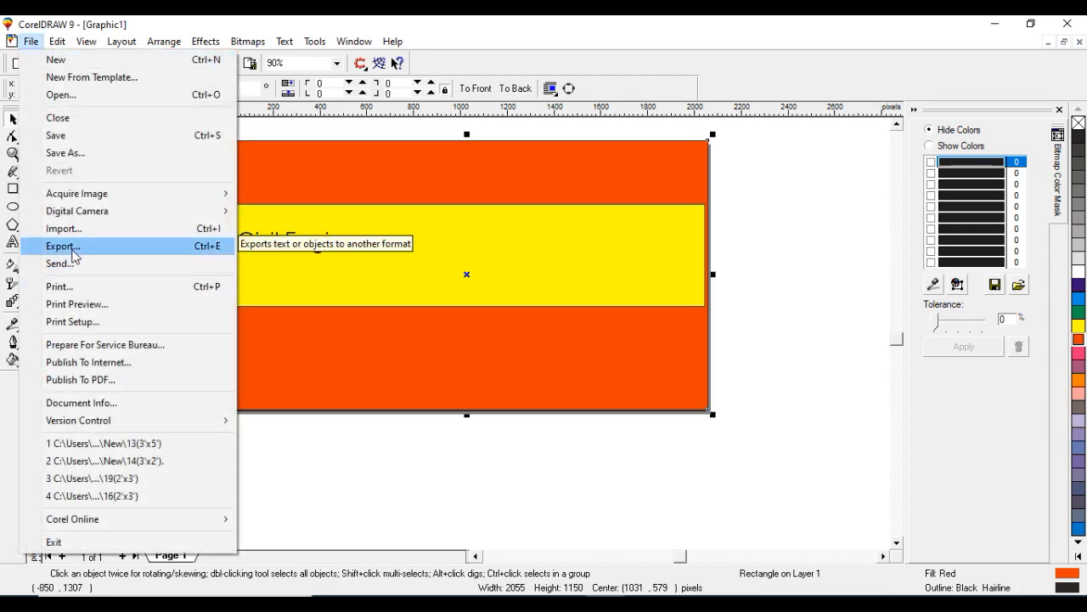
{"action": "left_click", "coordinate": [74, 255]}
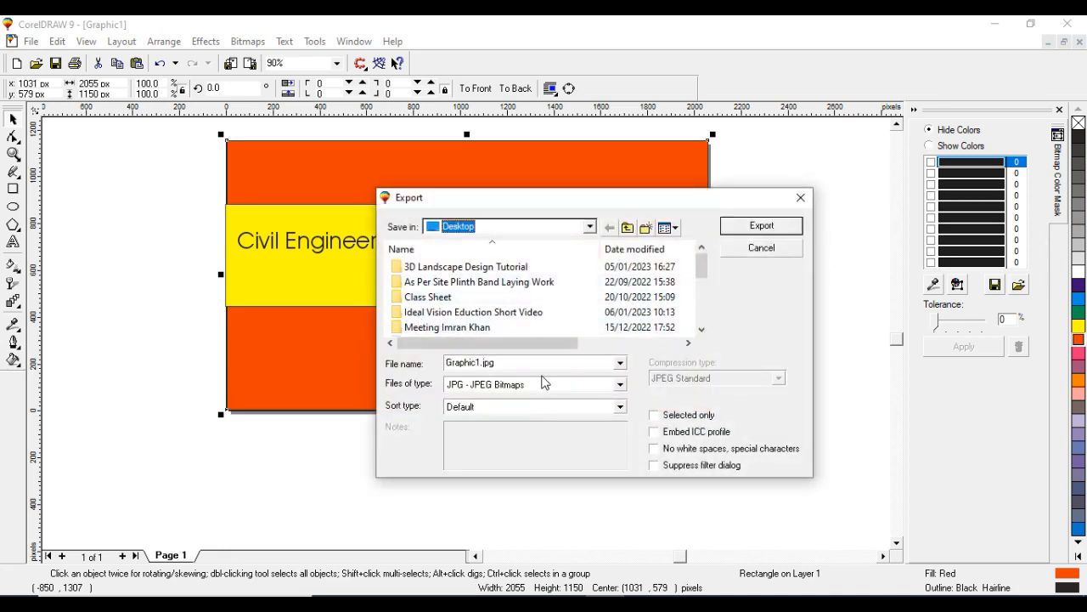
{"action": "left_click", "coordinate": [760, 228]}
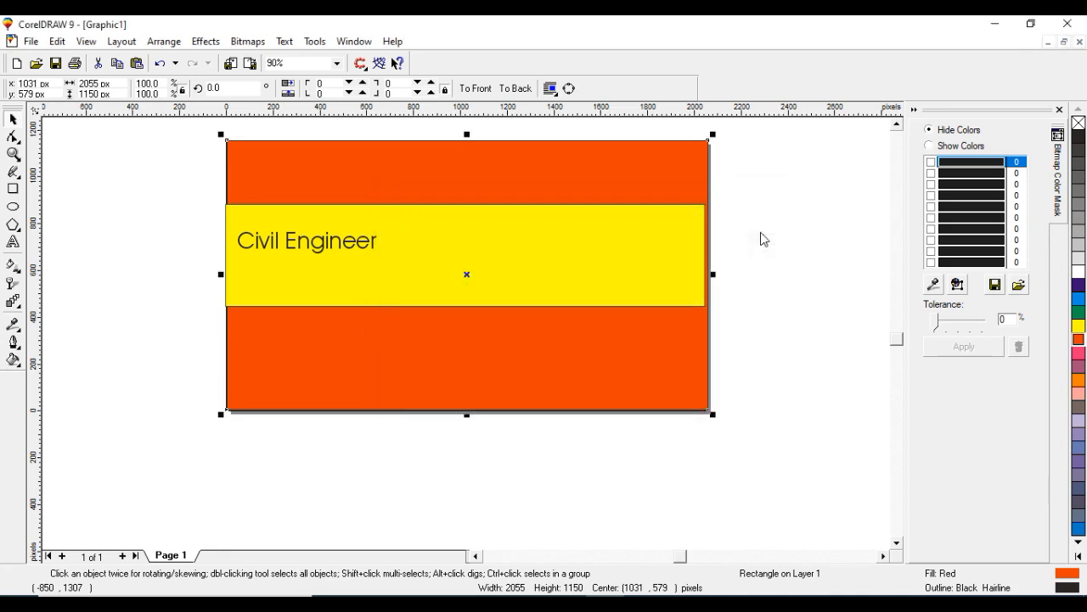
{"action": "left_click", "coordinate": [175, 270]}
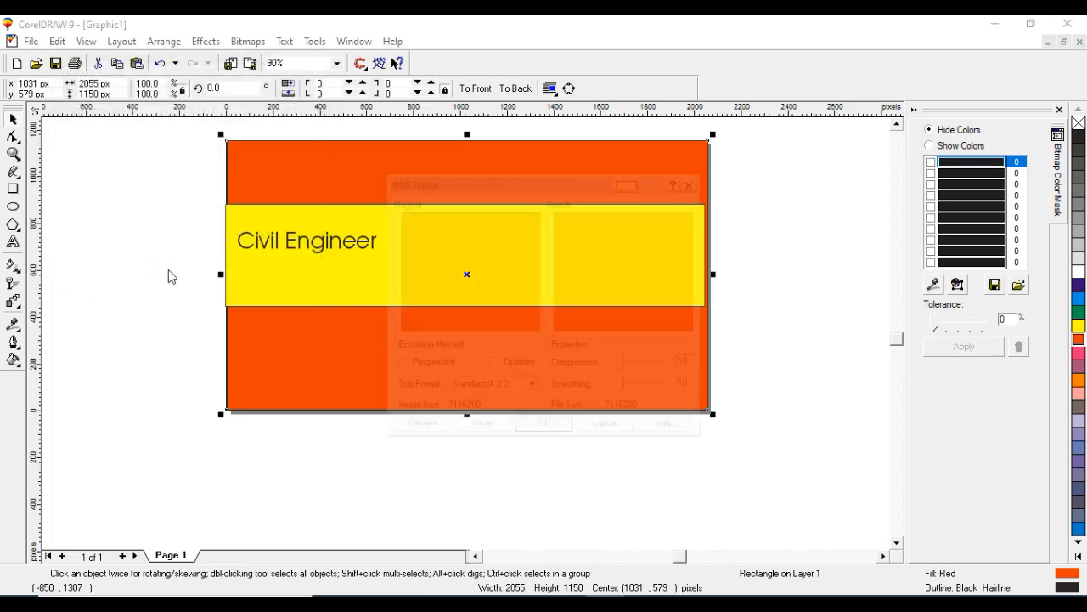
{"action": "left_click", "coordinate": [543, 428]}
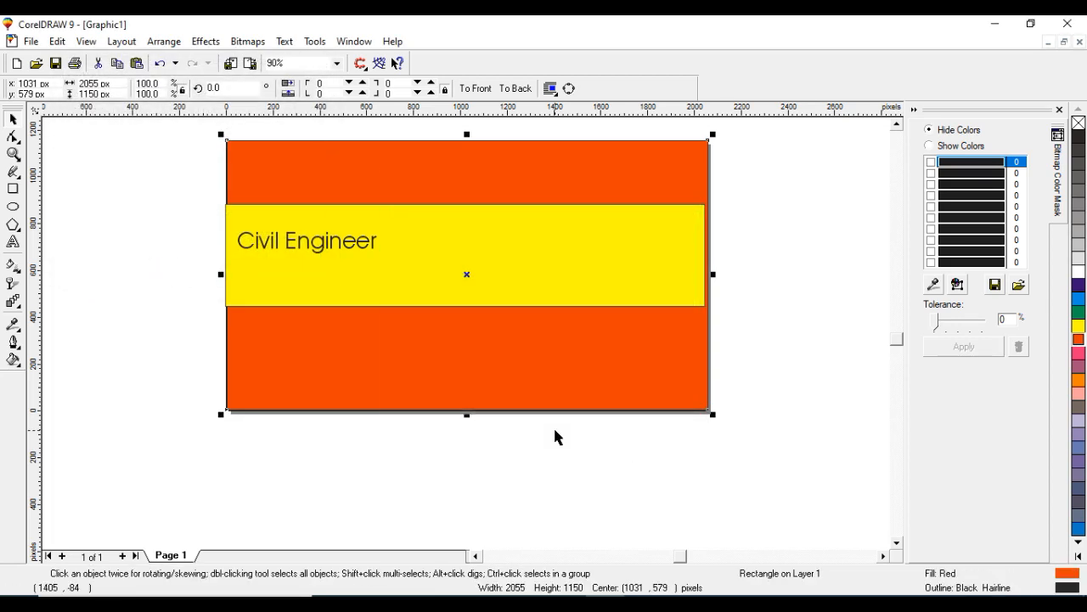
- Switch from CorelDRAW to the YouTube Studio channel customization page in the browser
{"action": "left_click", "coordinate": [995, 24]}
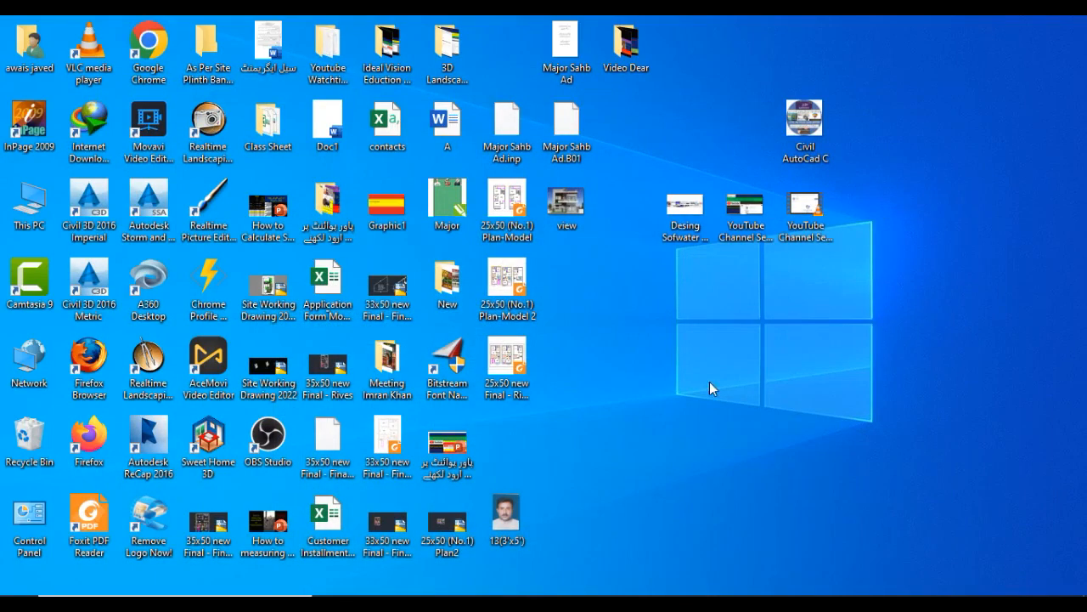
{"action": "left_click_drag", "start_coordinate": [387, 223], "coordinate": [752, 310]}
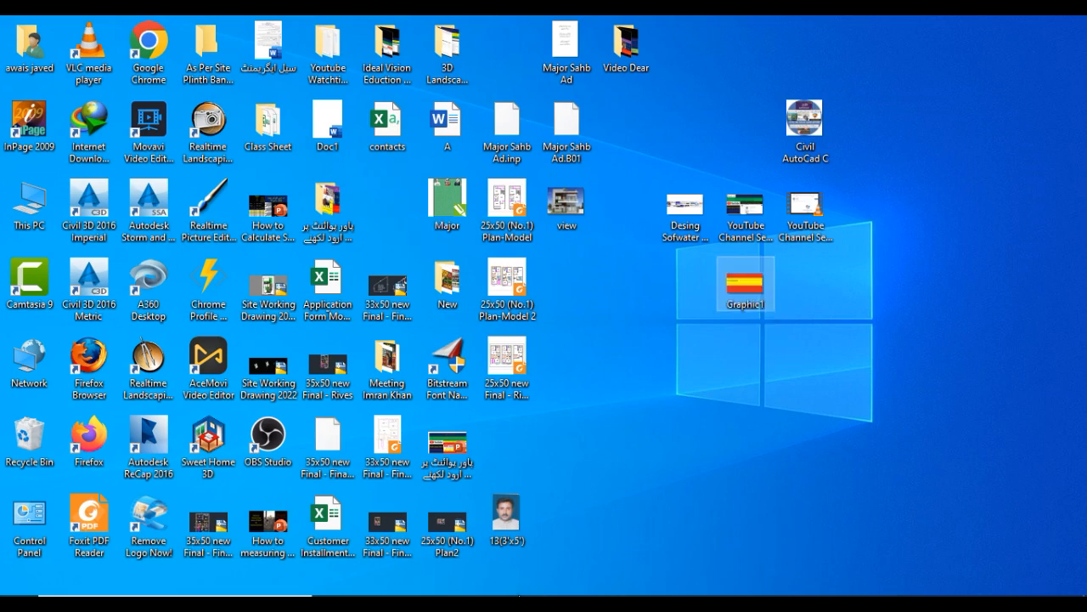
{"action": "left_click", "coordinate": [491, 604]}
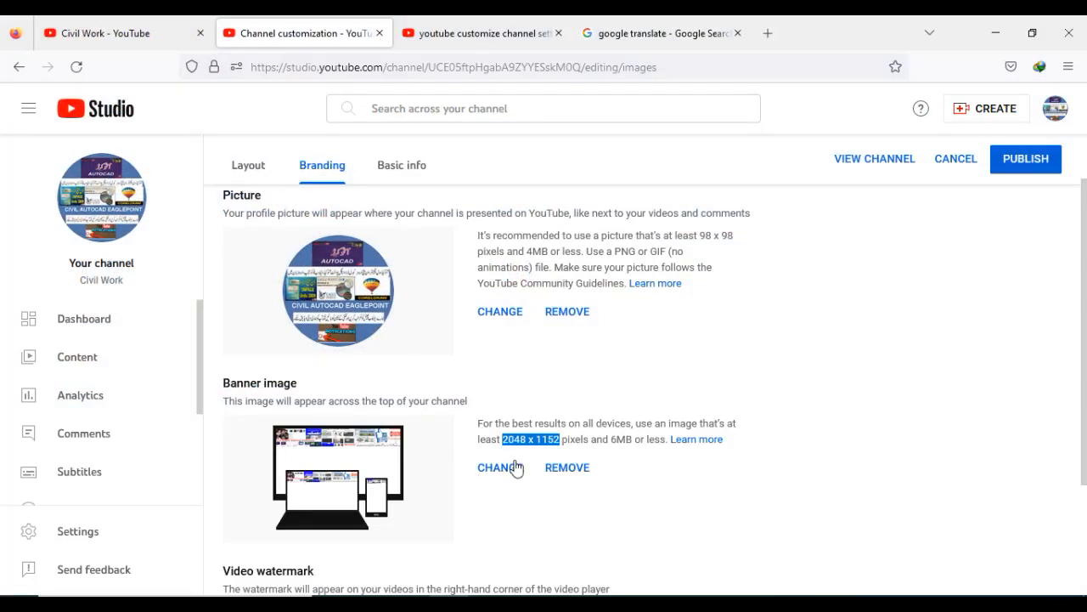
- Upload the Graphic1 image from the Desktop as the channel's banner image
{"action": "left_click", "coordinate": [502, 472]}
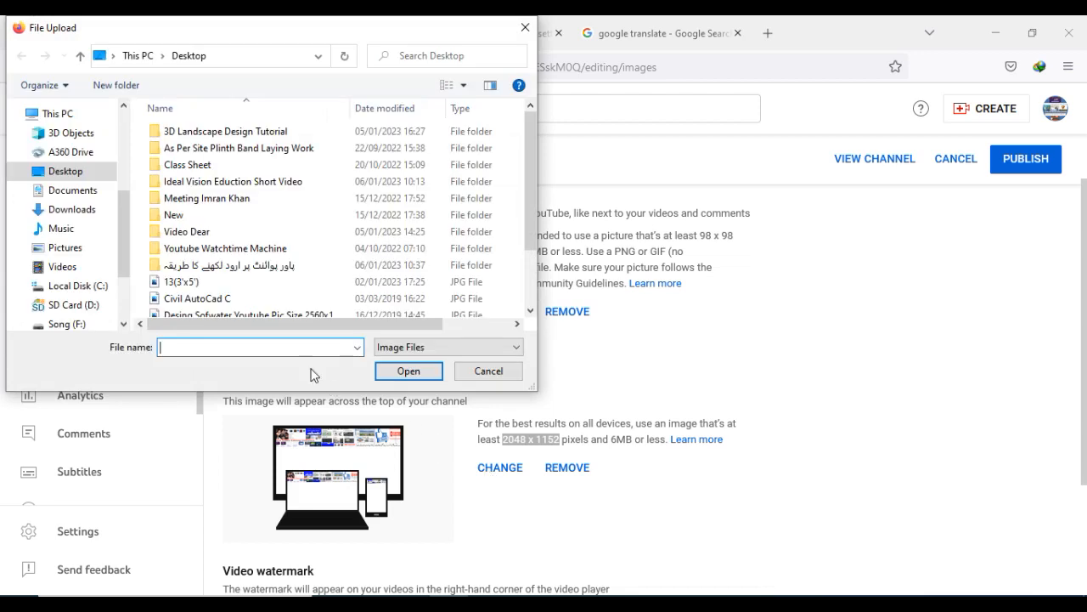
{"action": "scroll", "coordinate": [243, 285], "scroll_direction": "down", "scroll_amount": 2}
{"action": "left_click", "coordinate": [207, 258]}
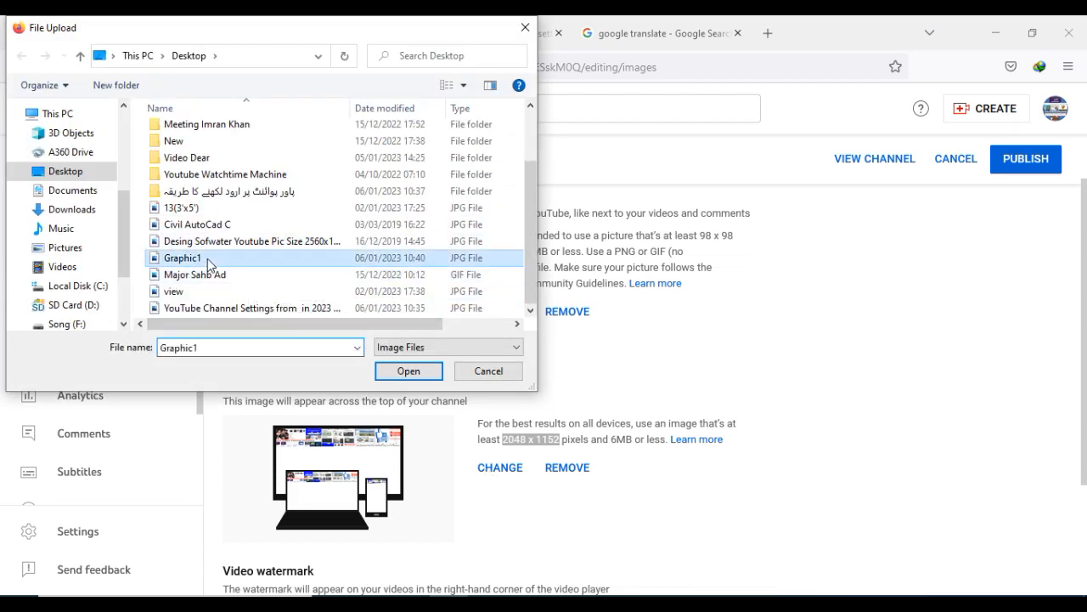
{"action": "left_click", "coordinate": [386, 368]}
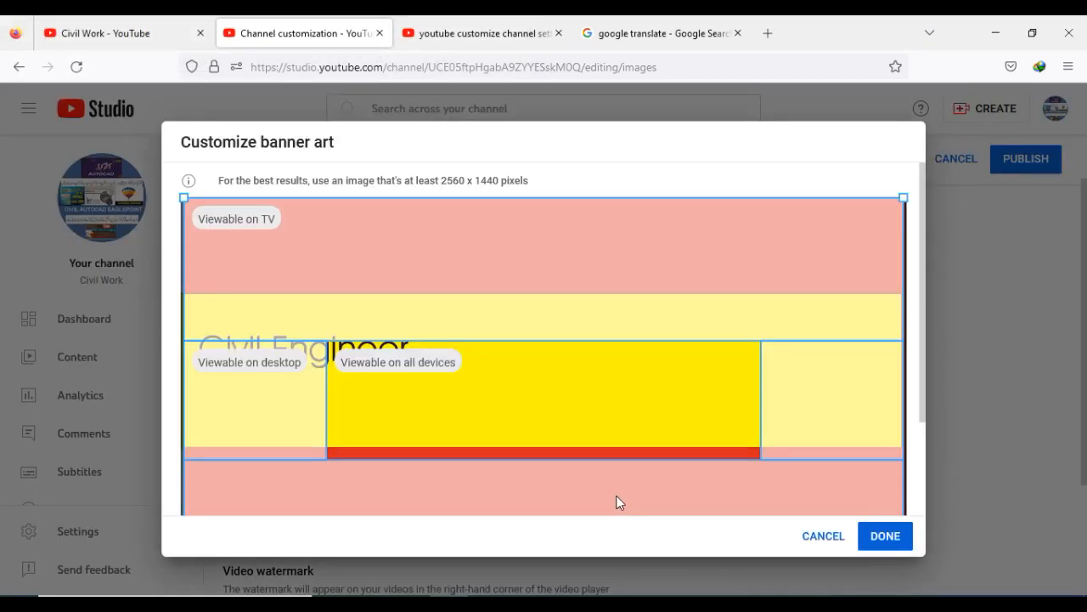
- Adjust the banner crop area to cover the whole image and confirm the banner
{"action": "mouse_move", "coordinate": [466, 397]}
{"action": "left_mouse_down"}
{"action": "mouse_move", "coordinate": [467, 424]}
{"action": "mouse_move", "coordinate": [492, 415]}
{"action": "mouse_move", "coordinate": [378, 416]}
{"action": "mouse_move", "coordinate": [476, 400]}
{"action": "left_mouse_up"}
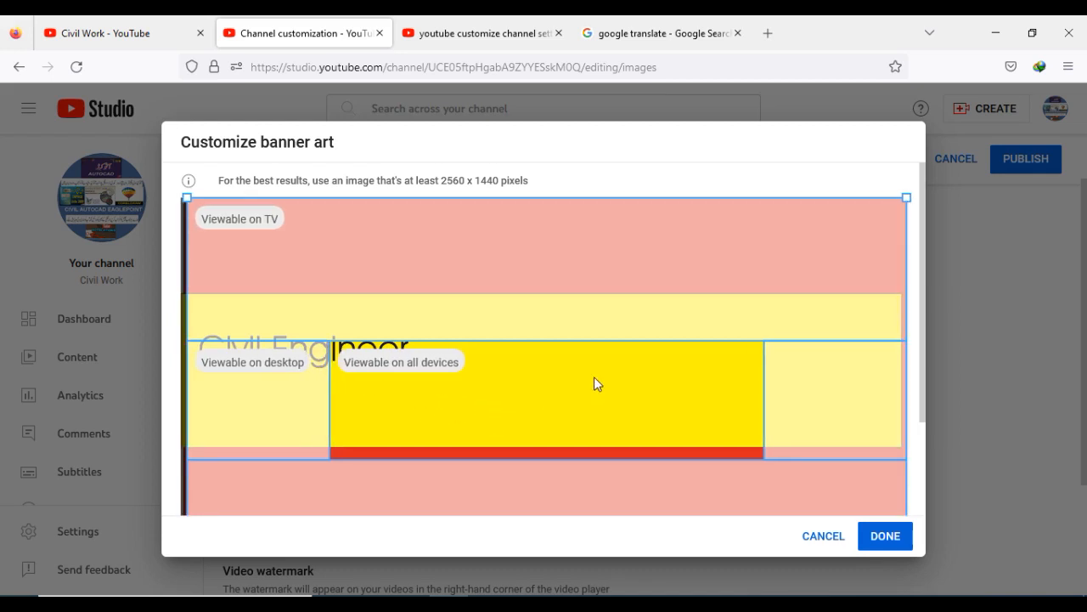
{"action": "scroll", "coordinate": [331, 322], "scroll_direction": "down", "scroll_amount": 3}
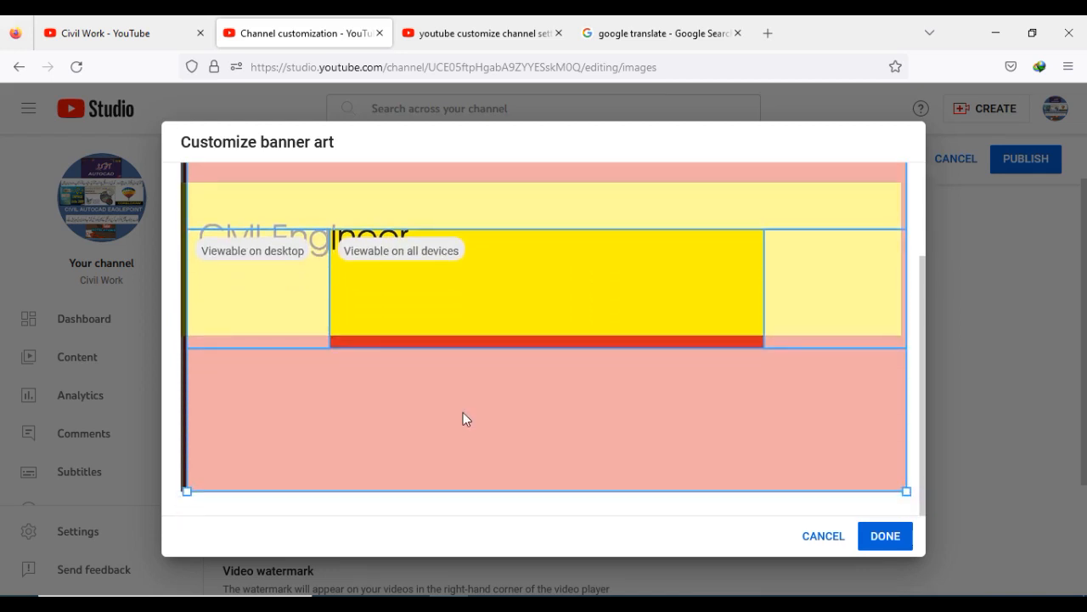
{"action": "scroll", "coordinate": [463, 412], "scroll_direction": "up", "scroll_amount": 3}
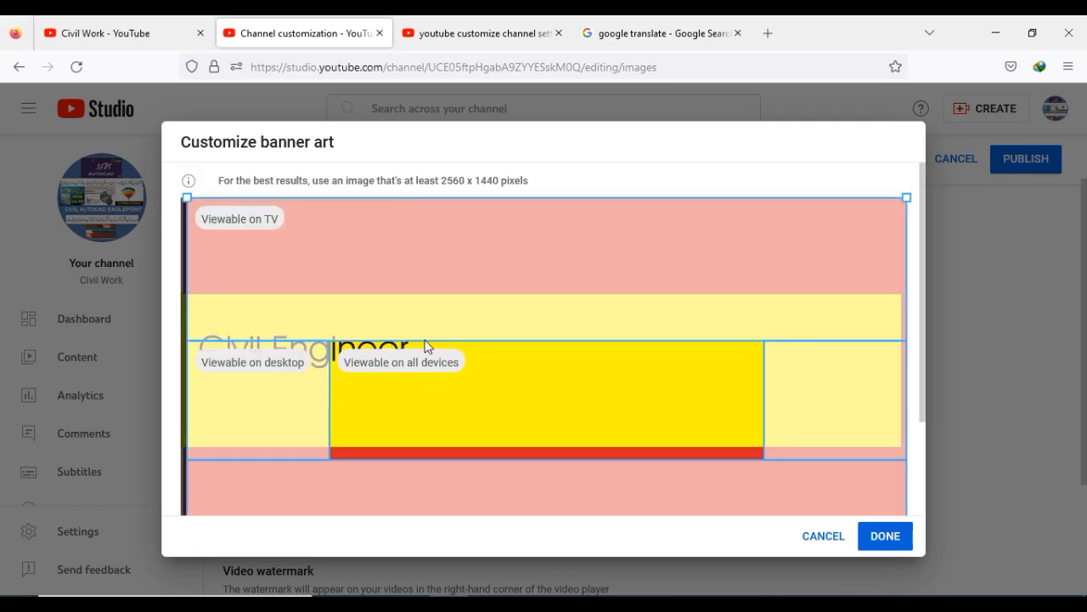
{"action": "left_click_drag", "start_coordinate": [417, 323], "coordinate": [415, 309]}
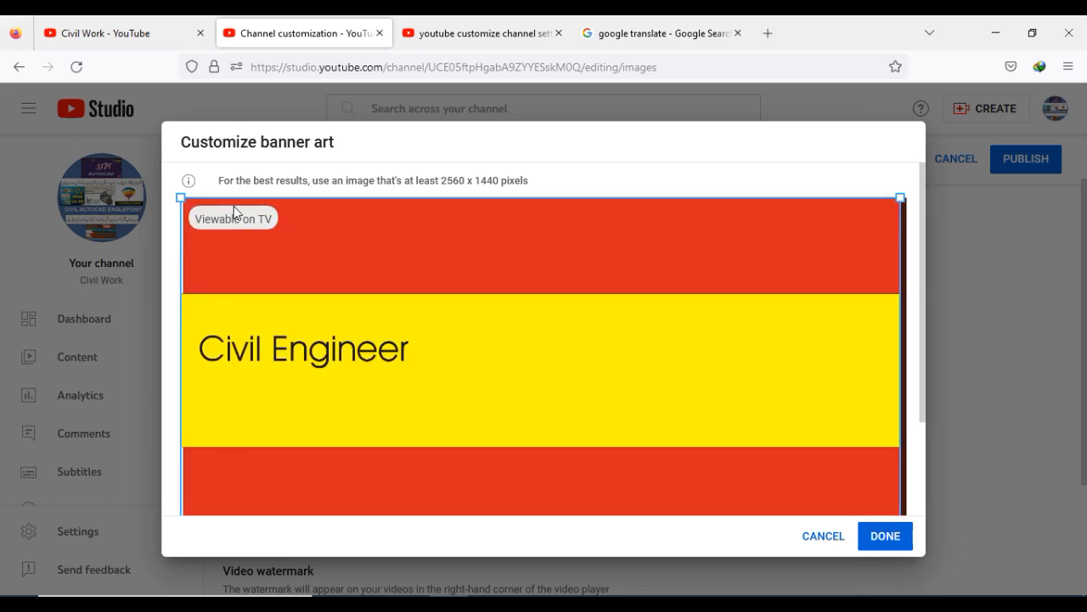
{"action": "left_click", "coordinate": [883, 537]}
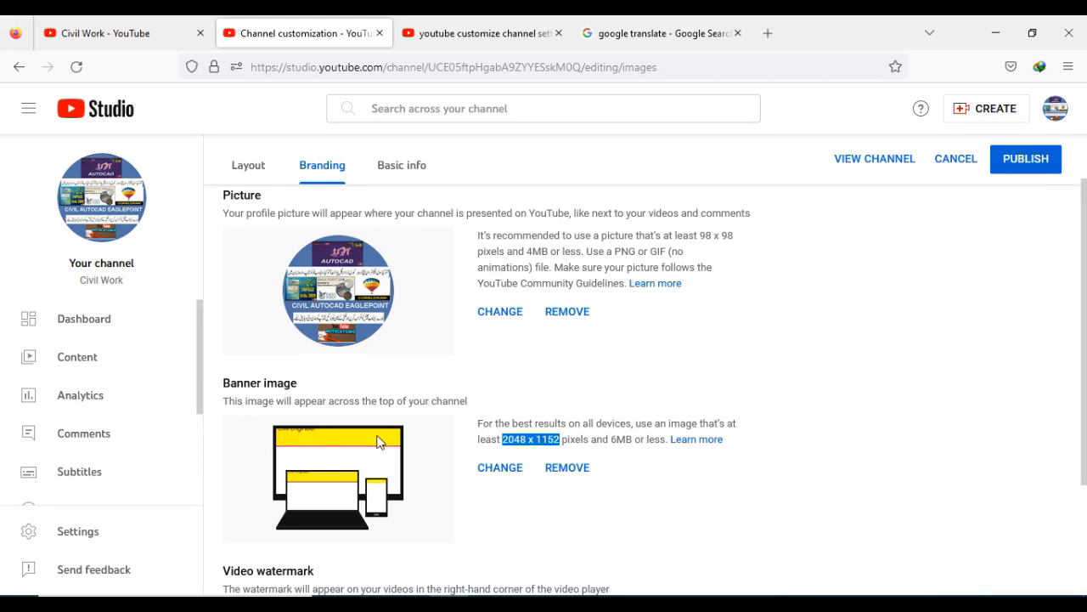
- Remove the channel's banner image
{"action": "left_click", "coordinate": [565, 468]}
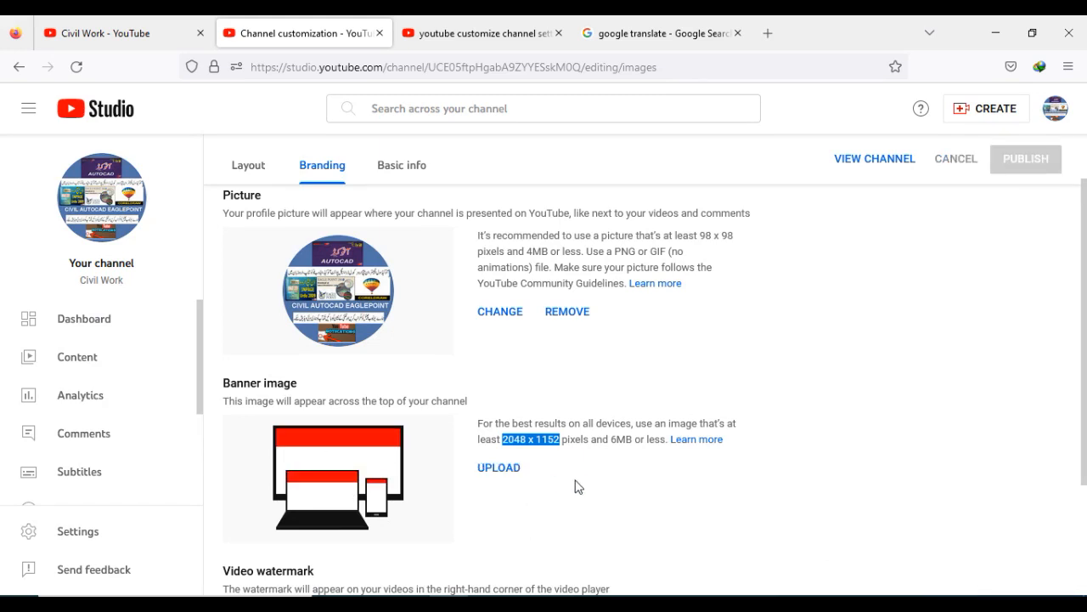
{"action": "scroll", "coordinate": [492, 478], "scroll_direction": "down", "scroll_amount": 3}
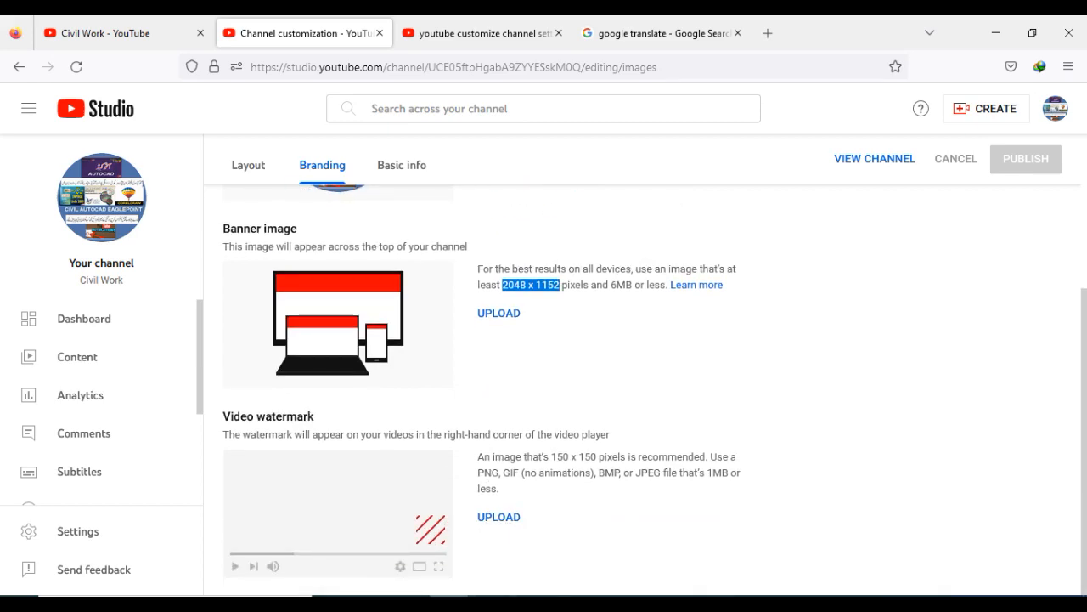
{"action": "left_click", "coordinate": [412, 603]}
{"action": "double_click", "coordinate": [855, 228]}
{"action": "right_click", "coordinate": [855, 228]}
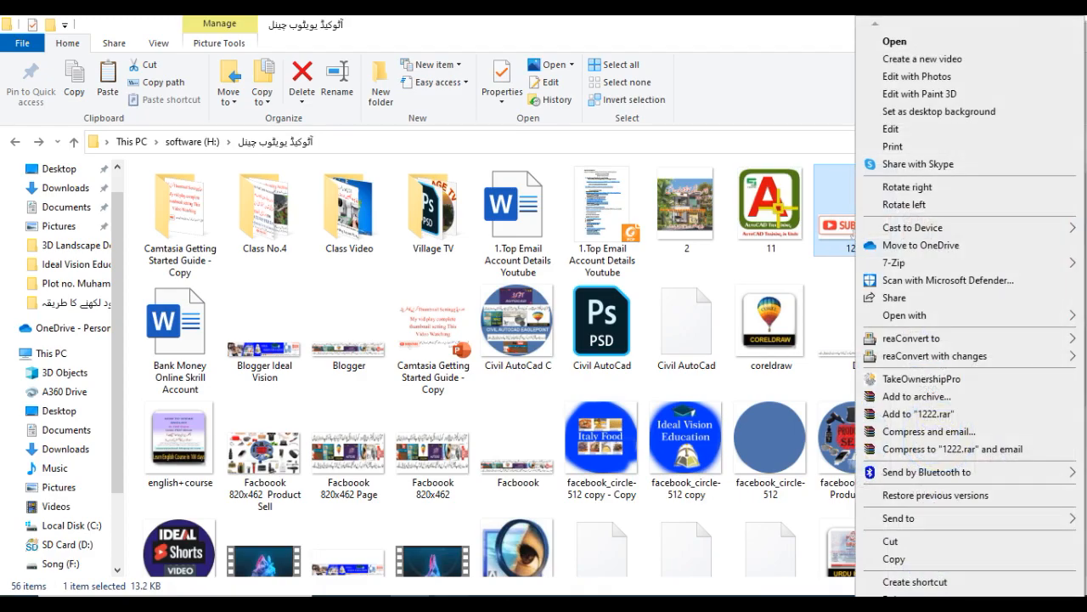
{"action": "left_click", "coordinate": [456, 591]}
{"action": "left_click", "coordinate": [610, 39]}
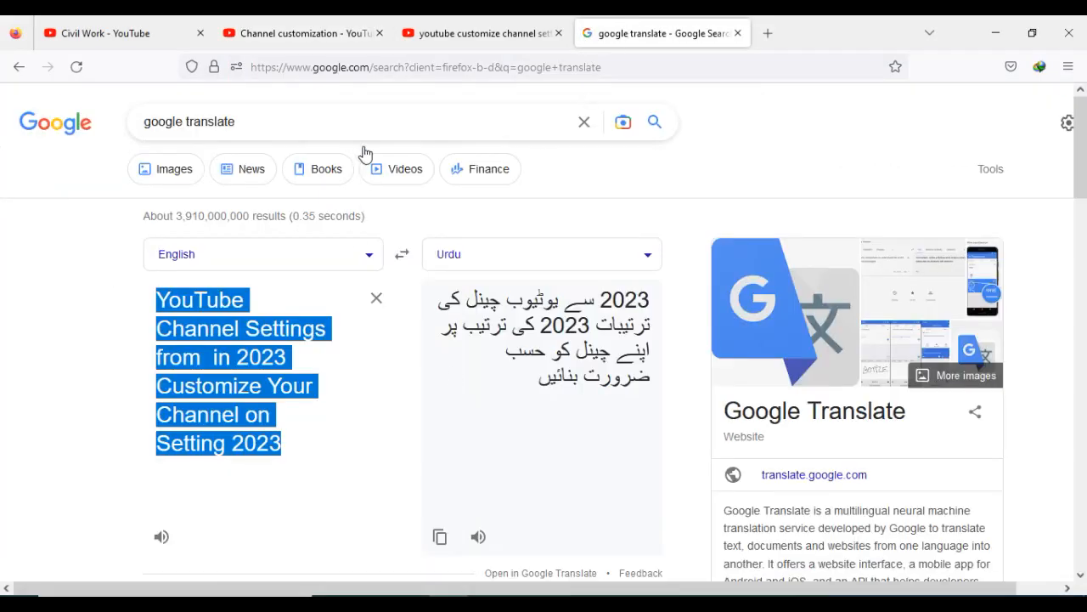
- Search Google for 'youtube' and open the image results
{"action": "triple_click", "coordinate": [134, 119]}
{"action": "type", "text": "yo"}
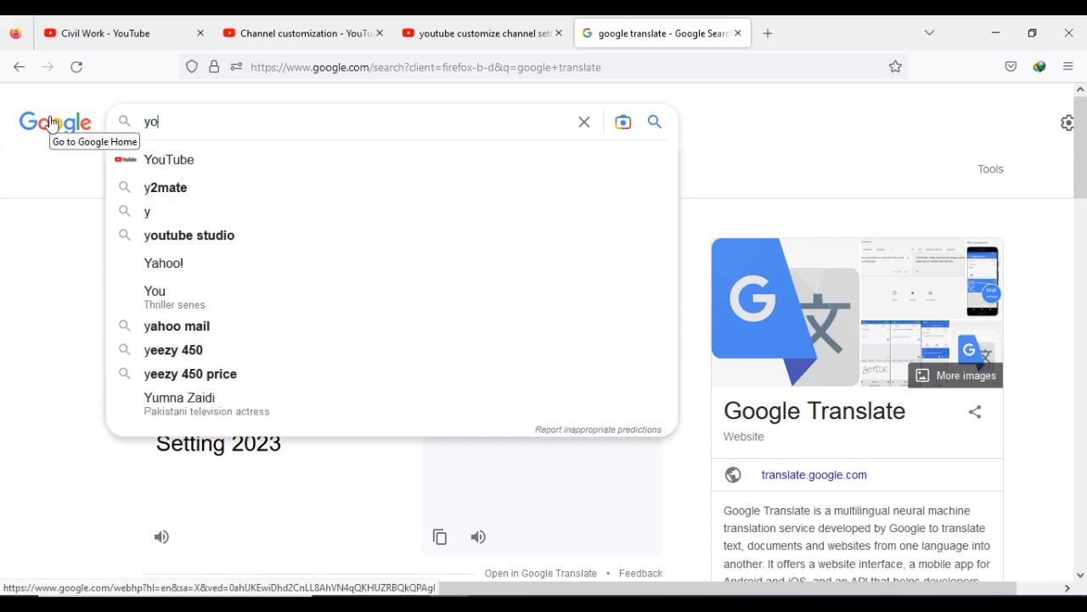
{"action": "type", "text": "u"}
{"action": "left_click", "coordinate": [174, 159]}
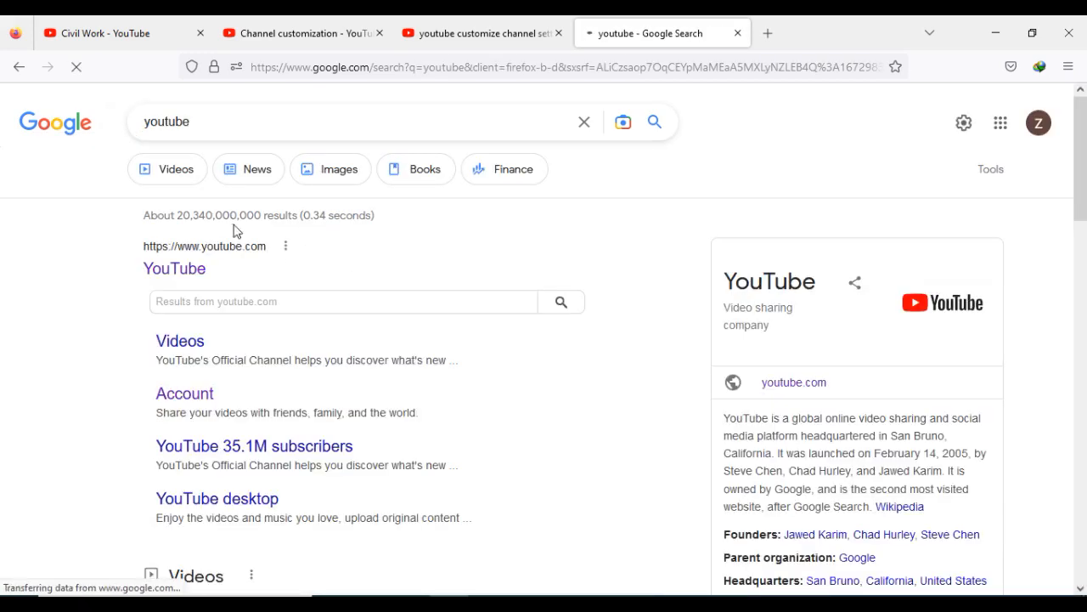
{"action": "left_click", "coordinate": [345, 175]}
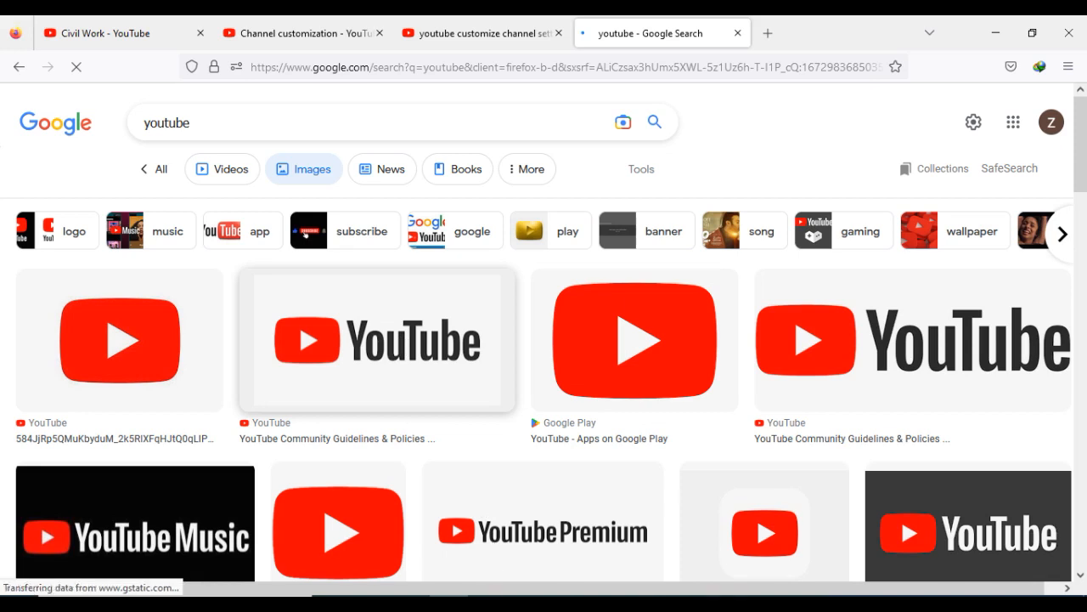
- Copy the 1222 image from the File Explorer folder and paste it onto the desktop
{"action": "mouse_move", "coordinate": [605, 603]}
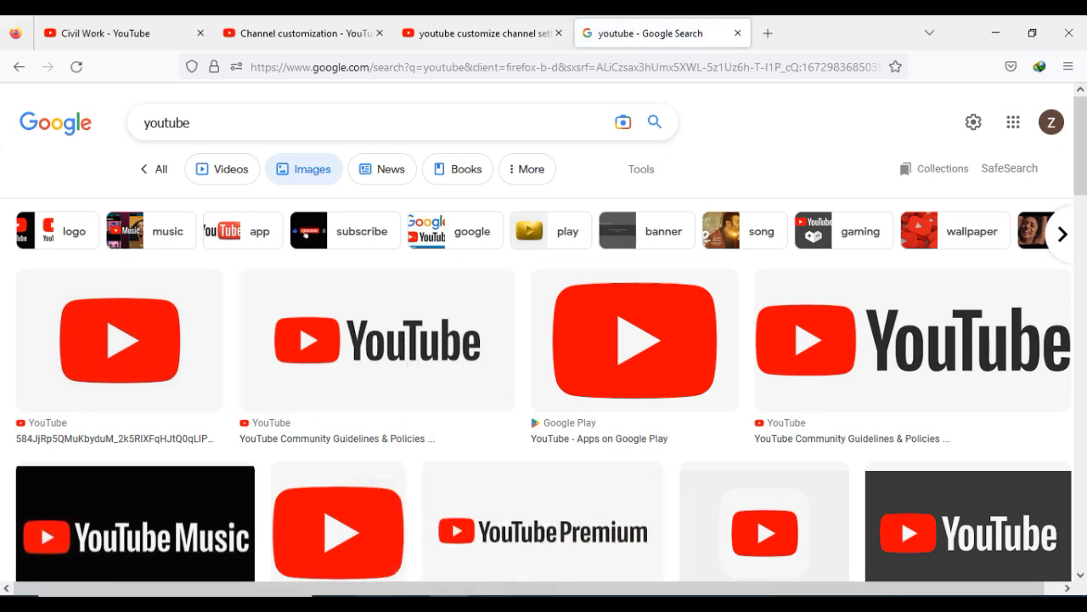
{"action": "left_click", "coordinate": [409, 603]}
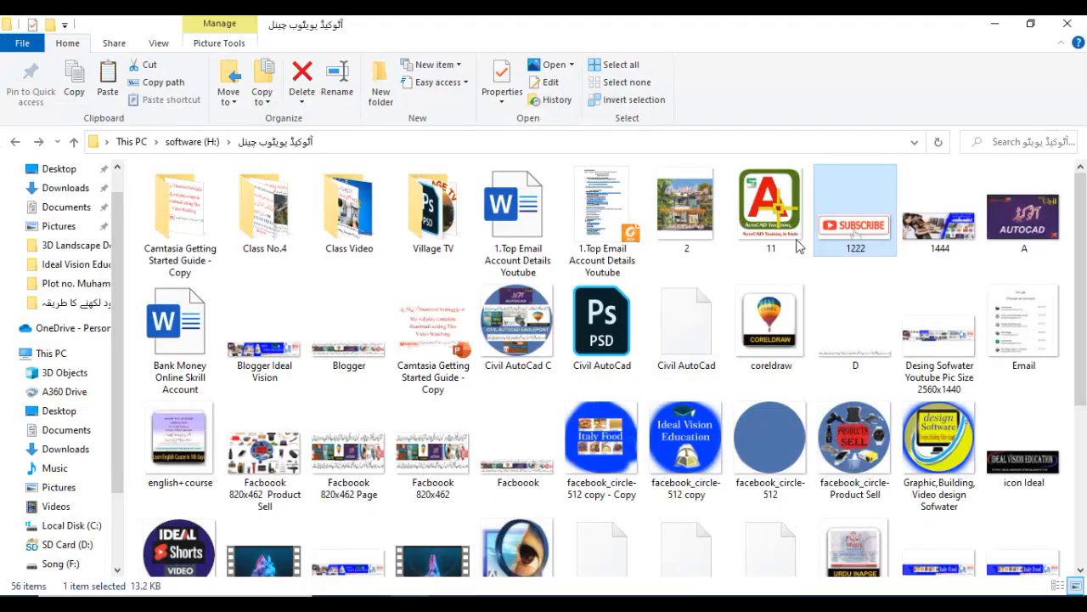
{"action": "right_click", "coordinate": [859, 192]}
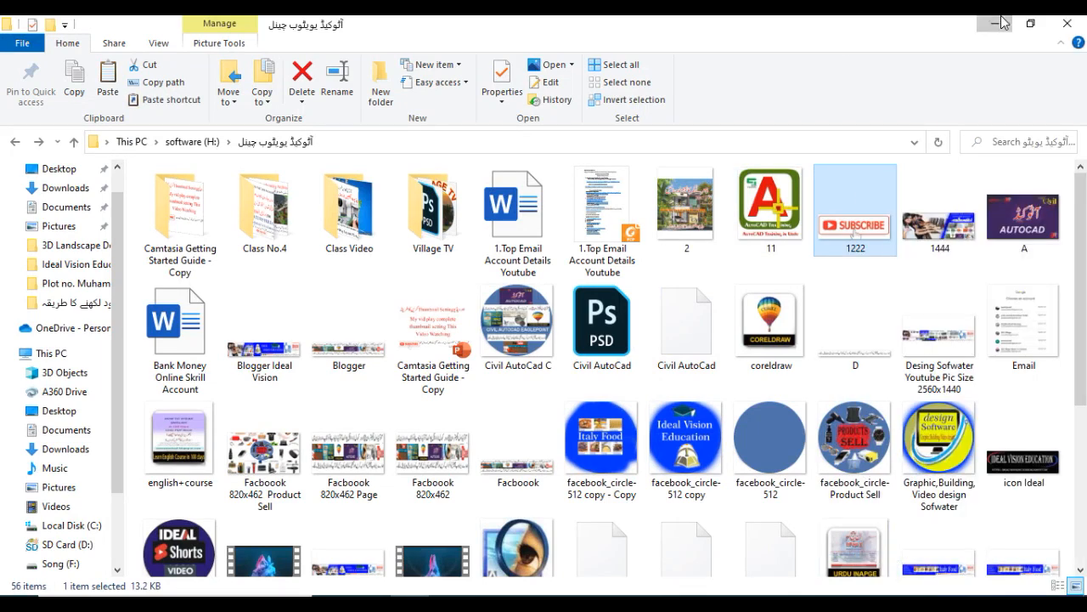
{"action": "left_click", "coordinate": [993, 24]}
{"action": "left_click", "coordinate": [991, 28]}
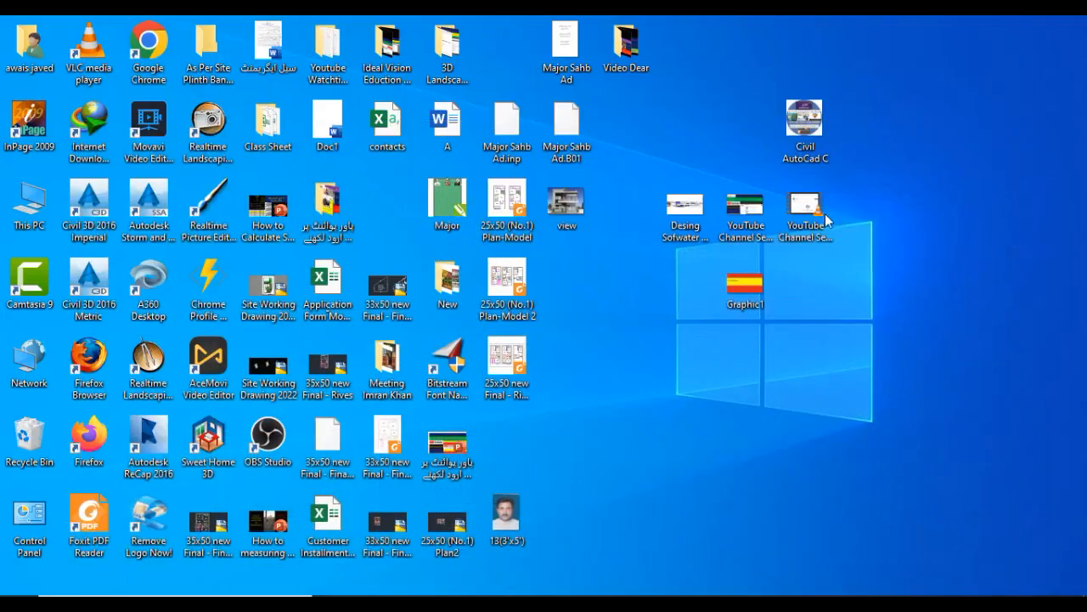
{"action": "right_click", "coordinate": [829, 286]}
{"action": "left_click", "coordinate": [876, 338]}
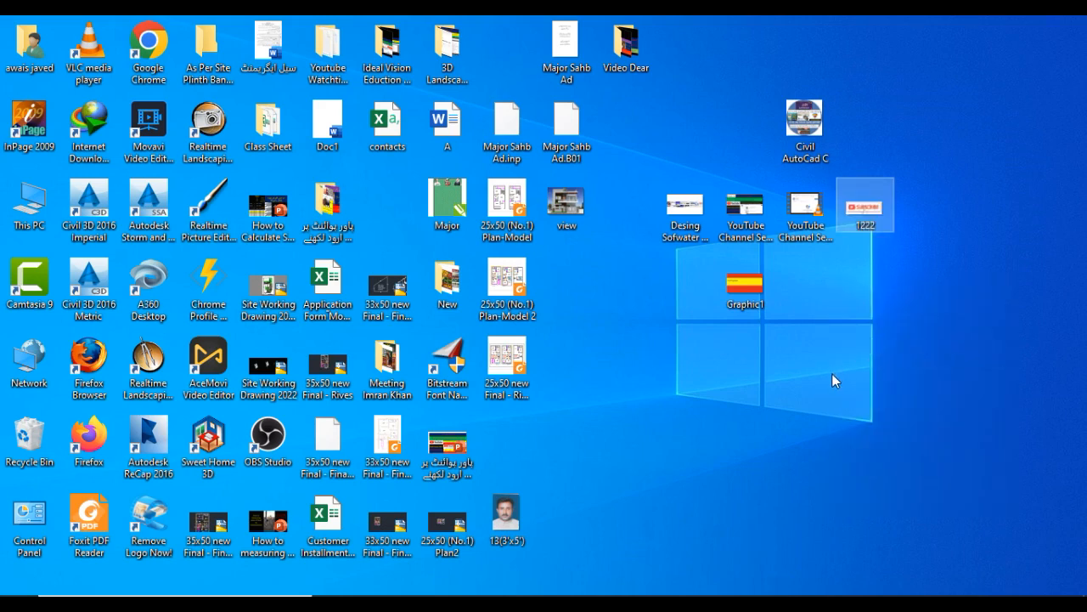
- Upload the 1222 image from the Desktop as the channel's video watermark and confirm it
{"action": "left_click", "coordinate": [450, 595]}
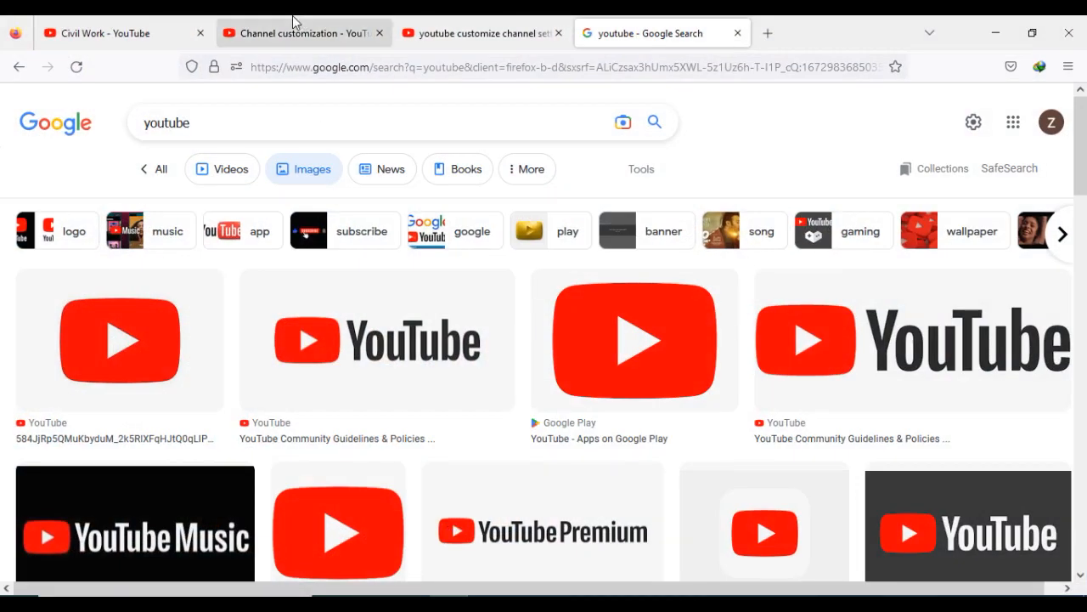
{"action": "left_click", "coordinate": [270, 31]}
{"action": "left_click", "coordinate": [493, 518]}
{"action": "scroll", "coordinate": [376, 274], "scroll_direction": "down", "scroll_amount": 3}
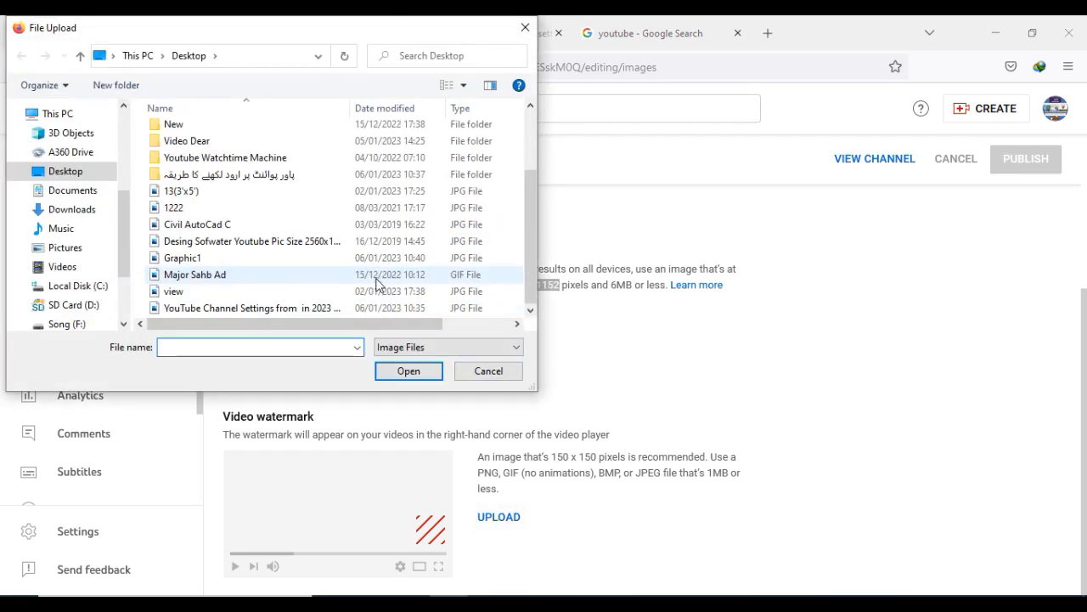
{"action": "left_click", "coordinate": [174, 208]}
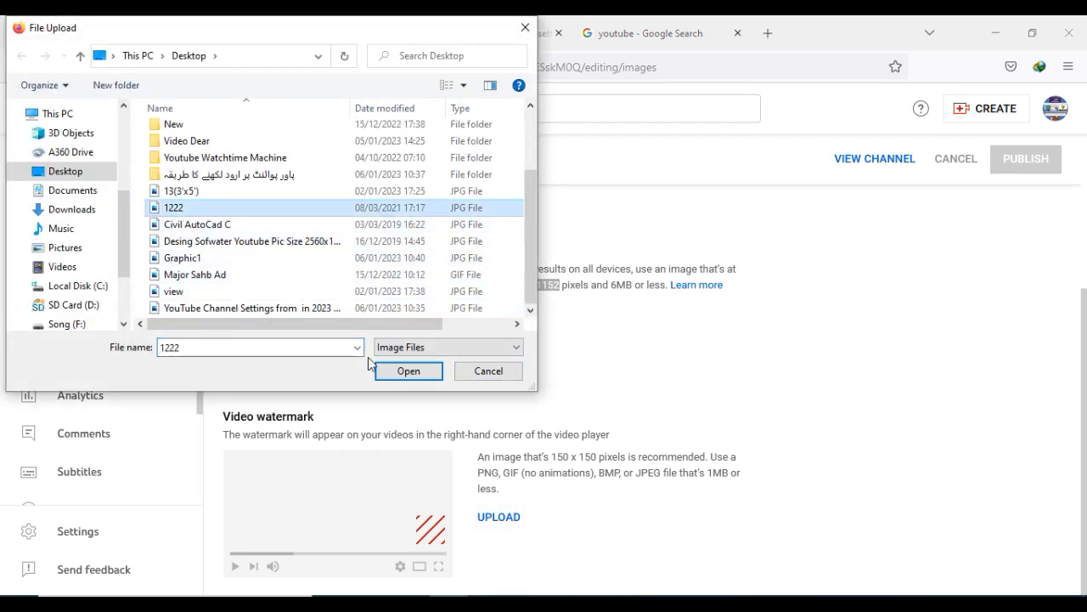
{"action": "left_click", "coordinate": [409, 371]}
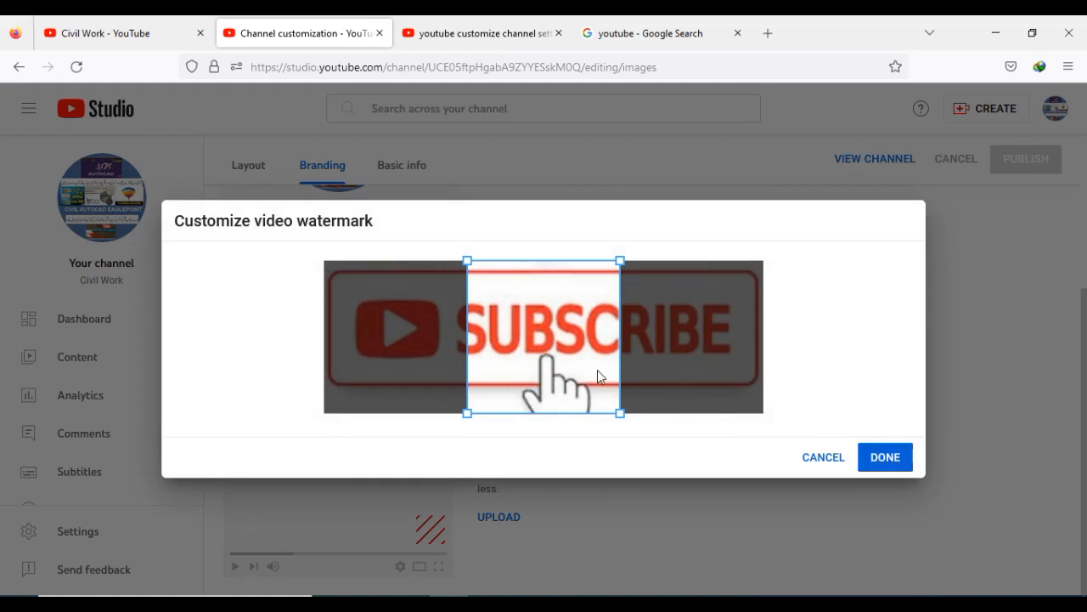
{"action": "left_click", "coordinate": [887, 461]}
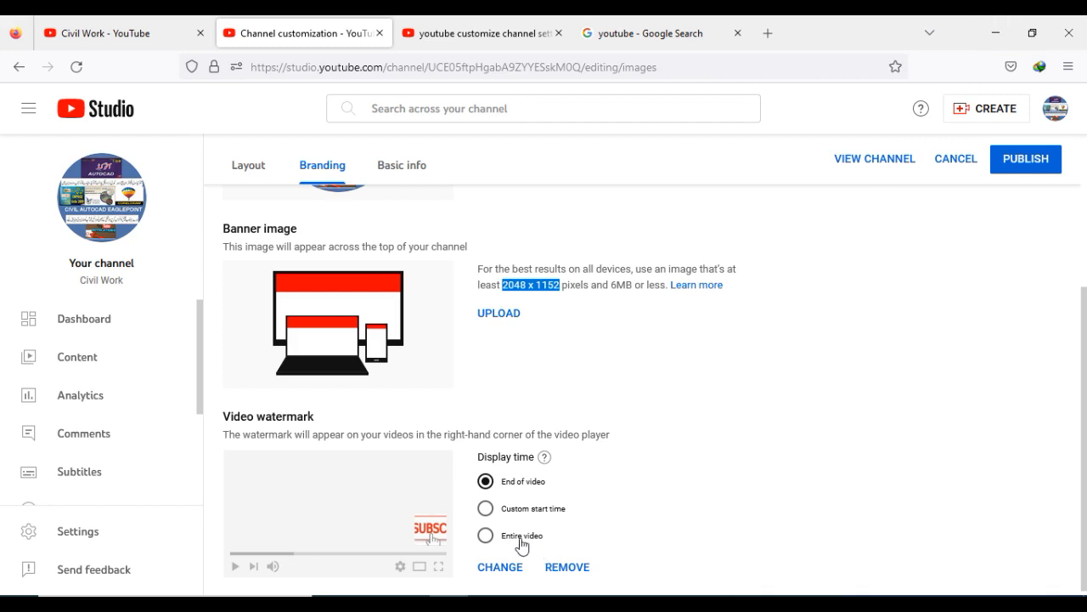
- Remove the video watermark after trying its display-time options
{"action": "left_click", "coordinate": [489, 514]}
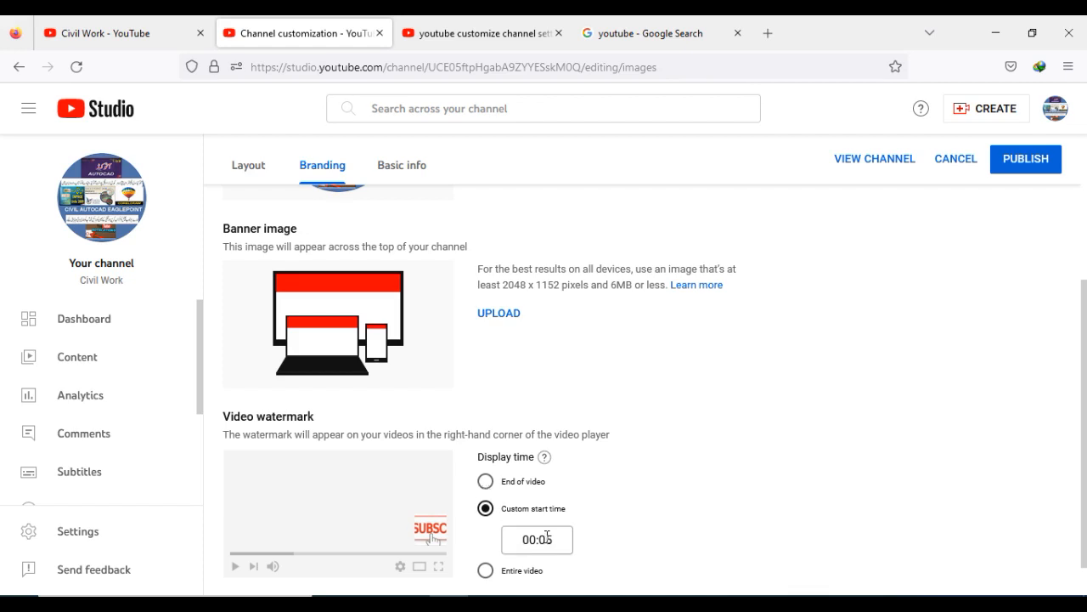
{"action": "left_click", "coordinate": [485, 570]}
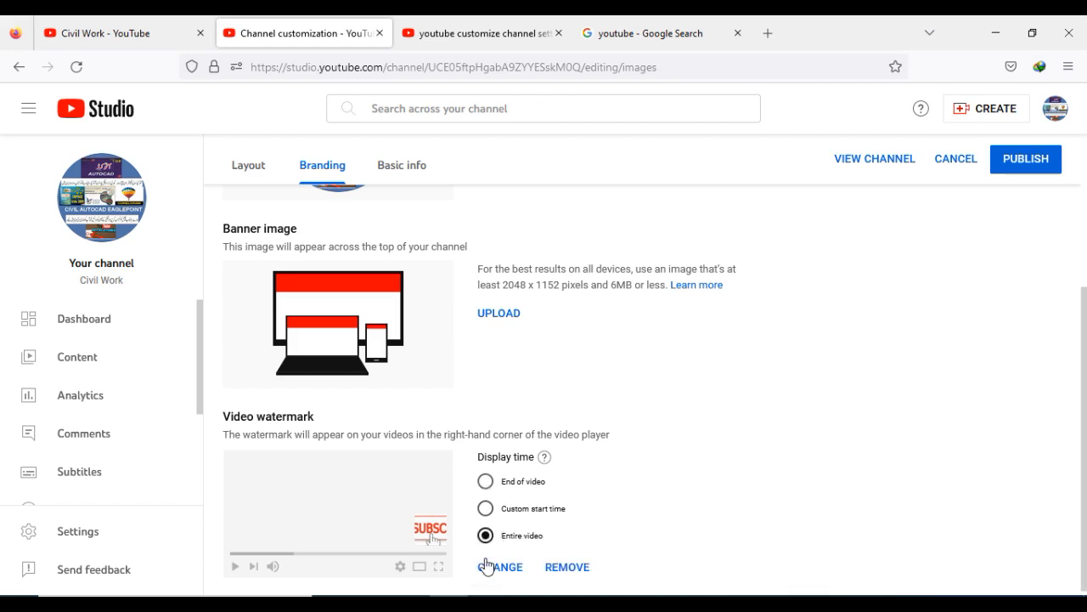
{"action": "scroll", "coordinate": [489, 514], "scroll_direction": "down", "scroll_amount": 1}
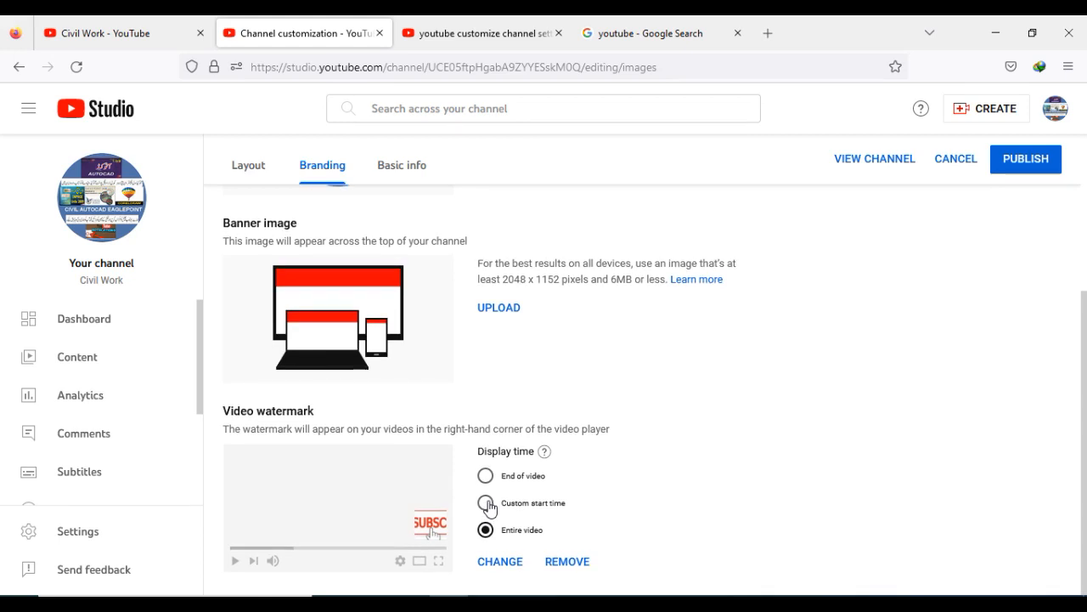
{"action": "left_click", "coordinate": [565, 561]}
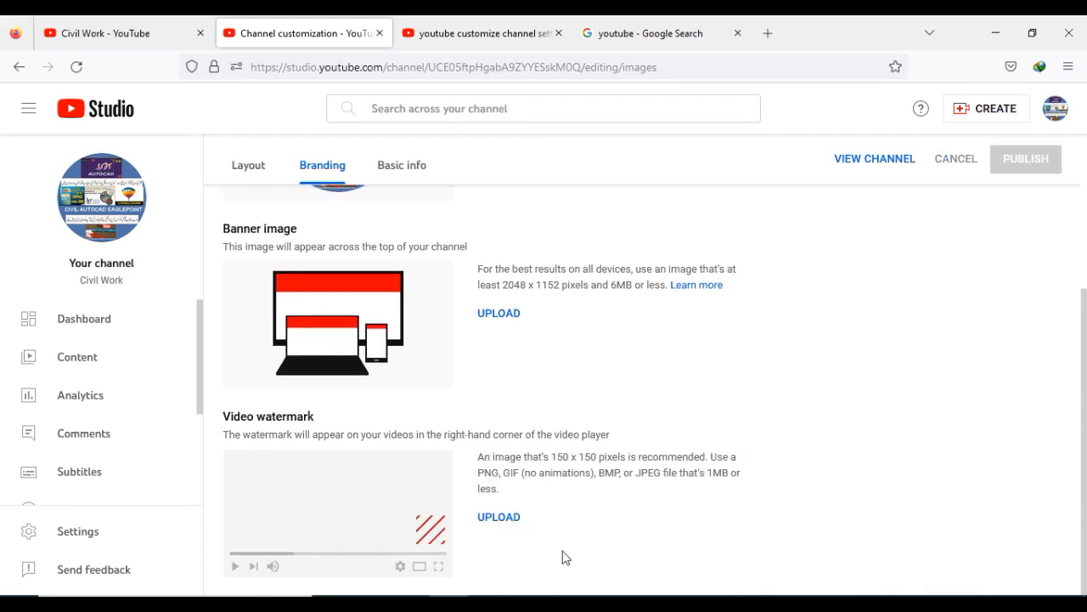
- Enter Civil as the channel description in the basic info settings
{"action": "left_click", "coordinate": [390, 166]}
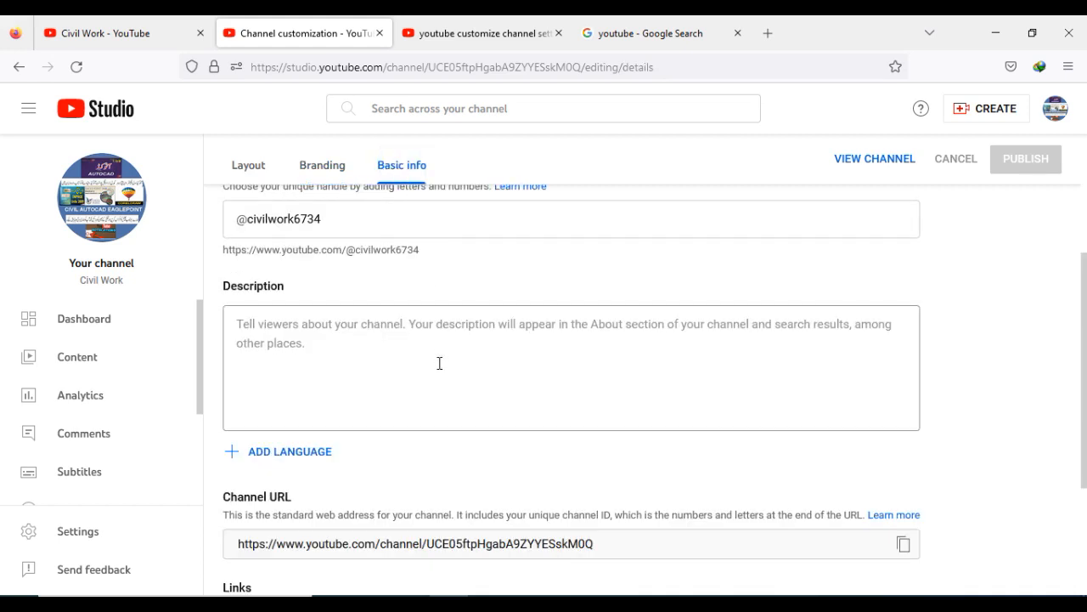
{"action": "scroll", "coordinate": [441, 363], "scroll_direction": "down", "scroll_amount": 3}
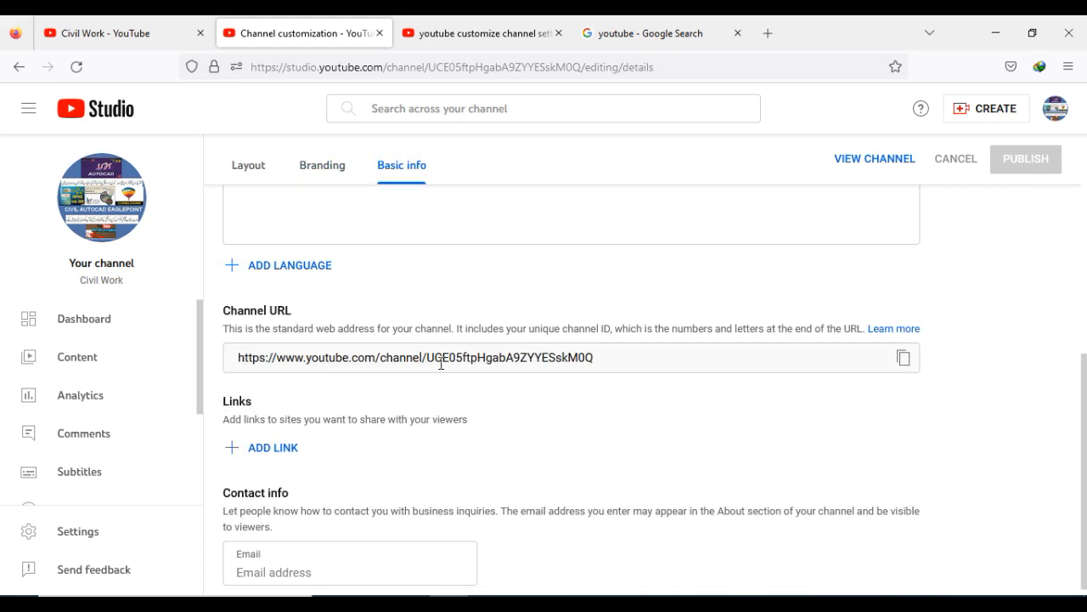
{"action": "scroll", "coordinate": [441, 364], "scroll_direction": "up", "scroll_amount": 6}
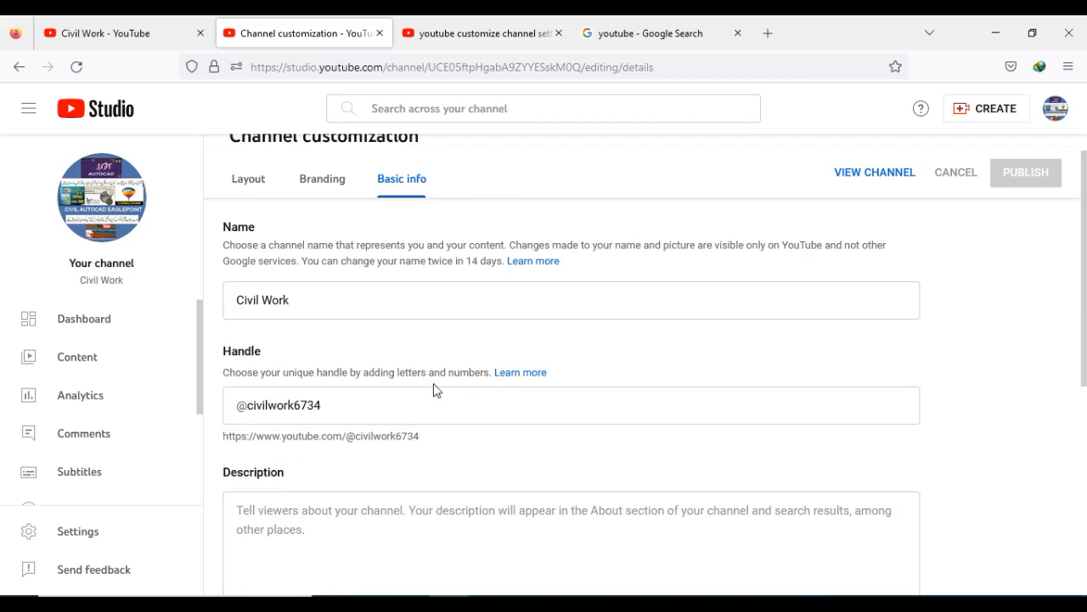
{"action": "scroll", "coordinate": [434, 383], "scroll_direction": "down", "scroll_amount": 1}
{"action": "left_click", "coordinate": [323, 447]}
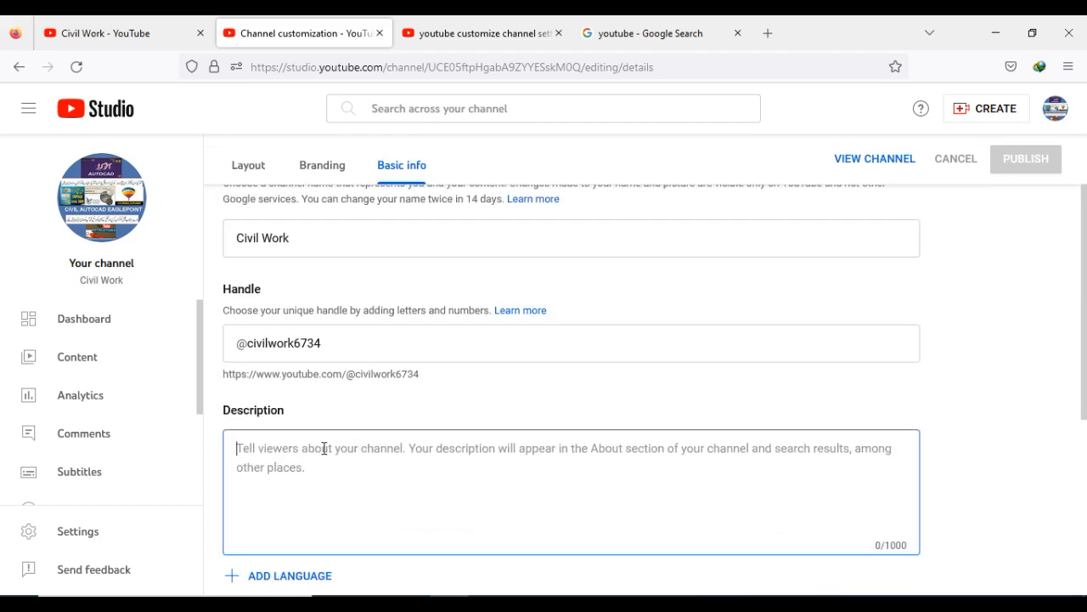
{"action": "type", "text": "Civil"}
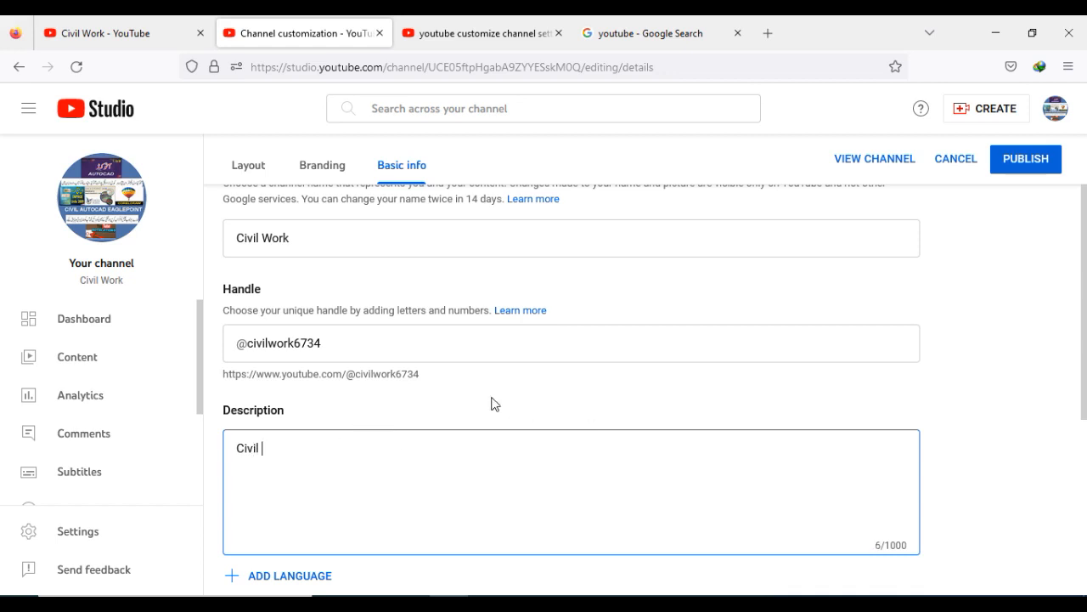
- Add a channel link titled Facbook and place the cursor in its URL field
{"action": "scroll", "coordinate": [490, 402], "scroll_direction": "down", "scroll_amount": 1}
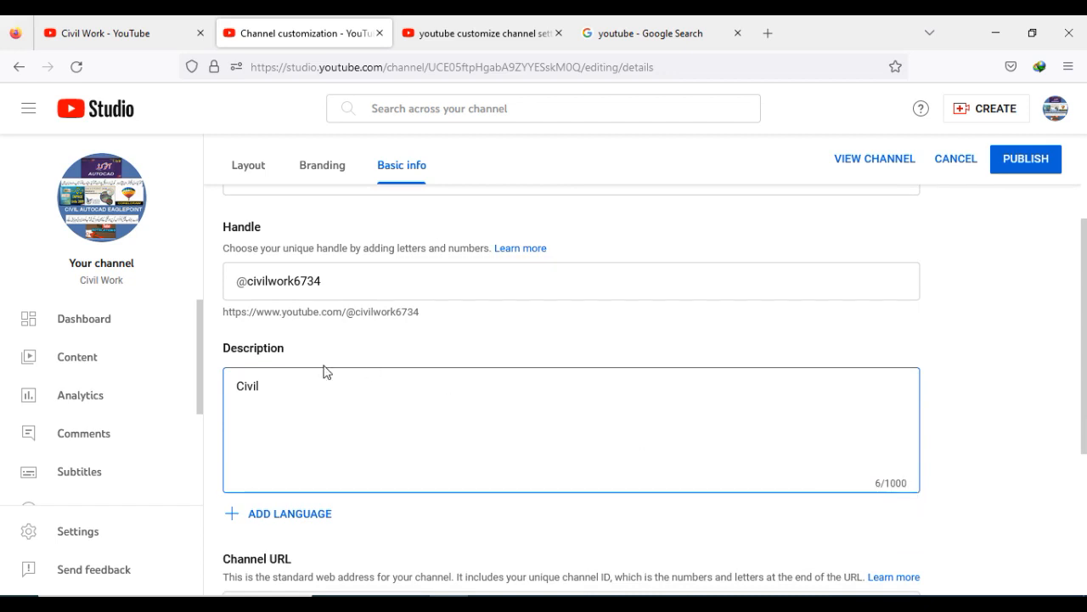
{"action": "scroll", "coordinate": [338, 390], "scroll_direction": "down", "scroll_amount": 2}
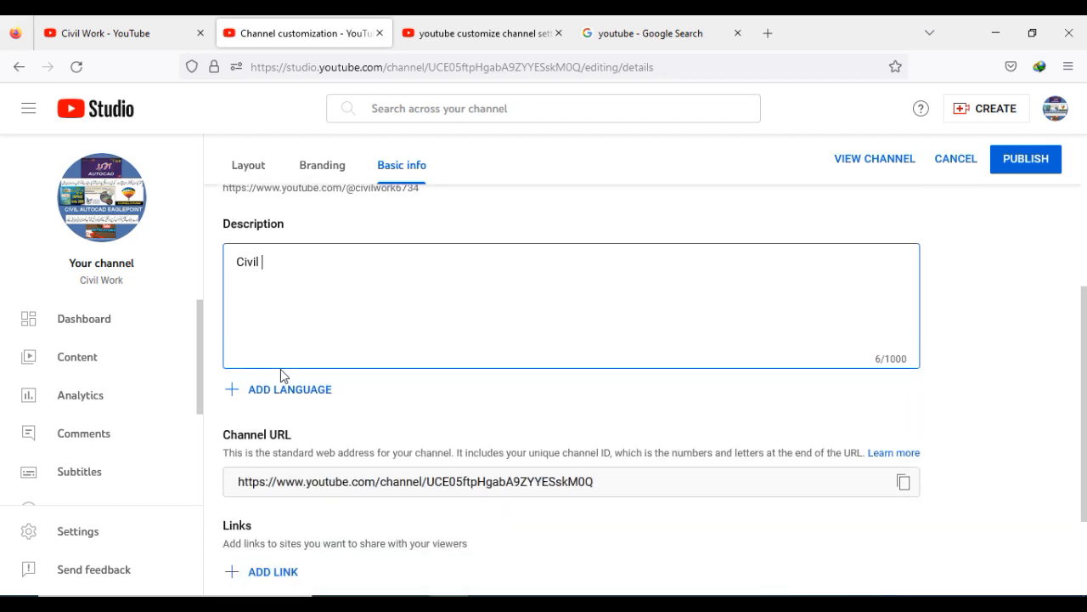
{"action": "scroll", "coordinate": [282, 376], "scroll_direction": "down", "scroll_amount": 2}
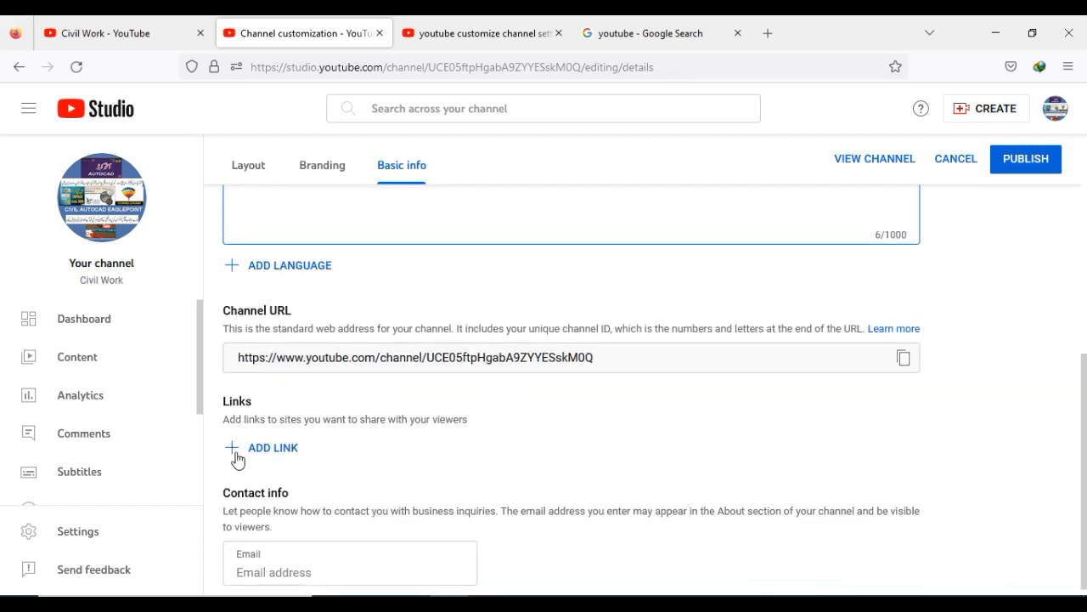
{"action": "left_click", "coordinate": [236, 451]}
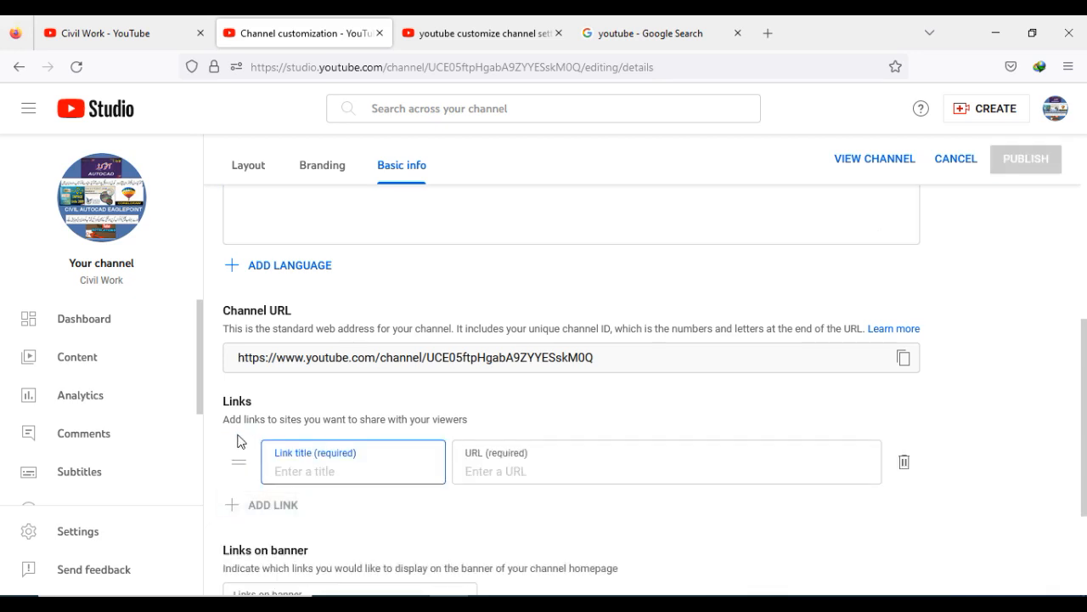
{"action": "type", "text": "Facbook"}
{"action": "left_click", "coordinate": [495, 478]}
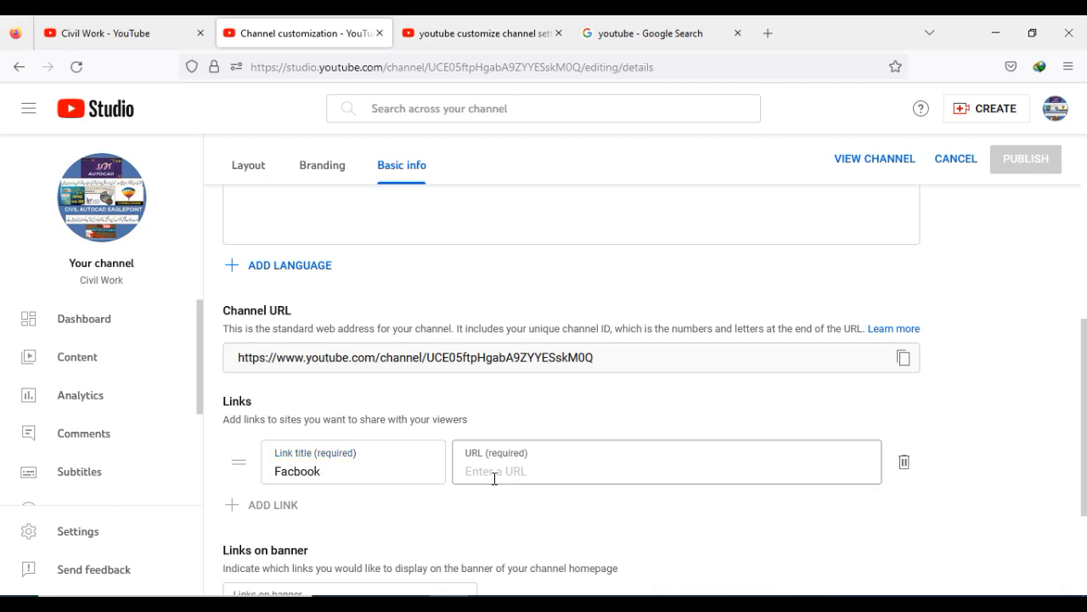
{"action": "left_click", "coordinate": [768, 35]}
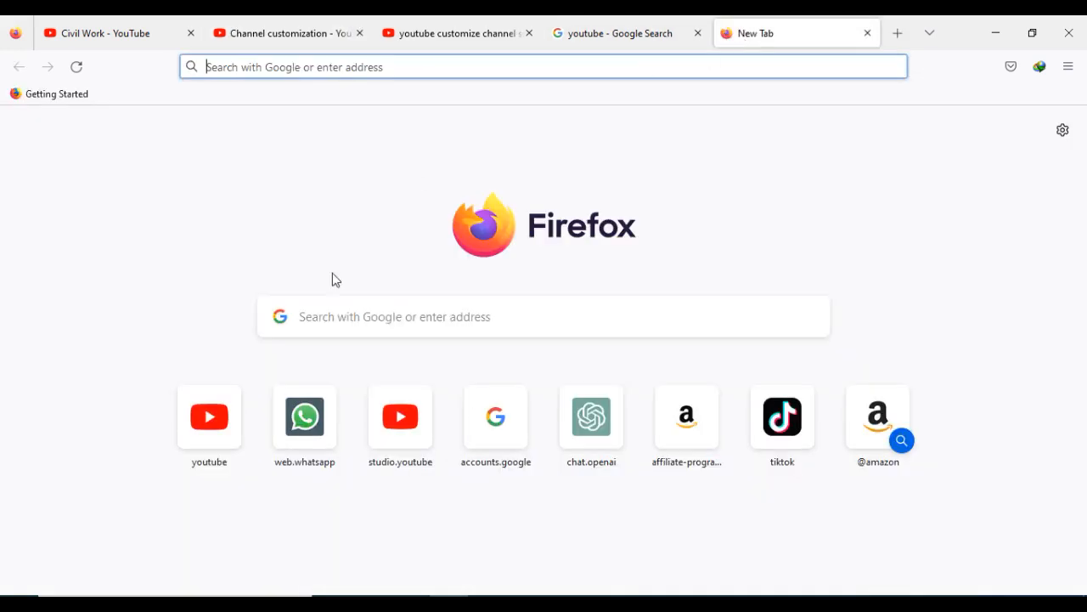
{"action": "left_click", "coordinate": [334, 323]}
{"action": "type", "text": "f"}
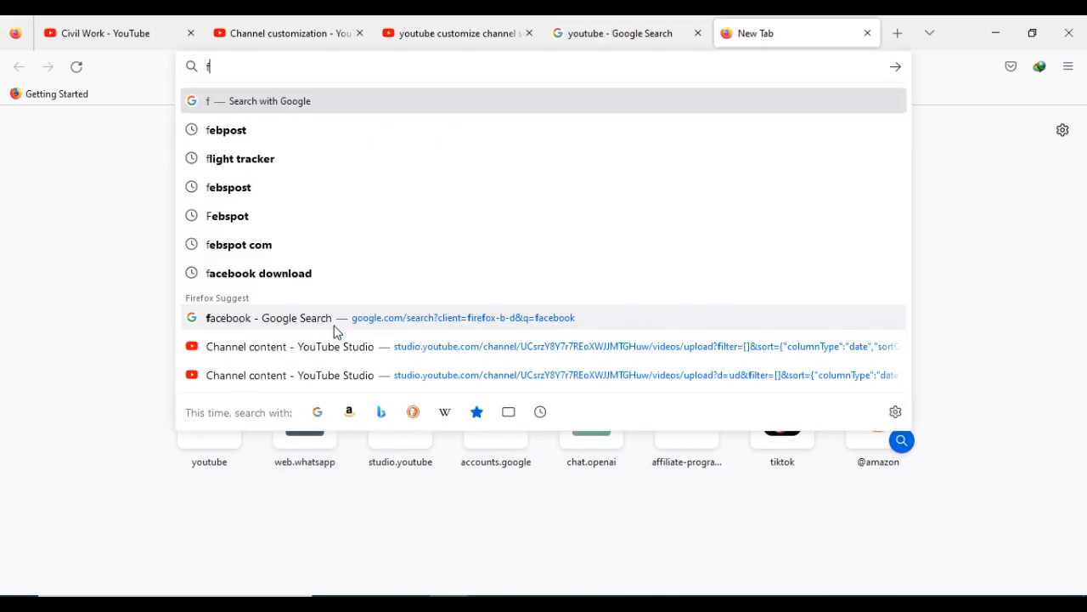
{"action": "left_click", "coordinate": [129, 259]}
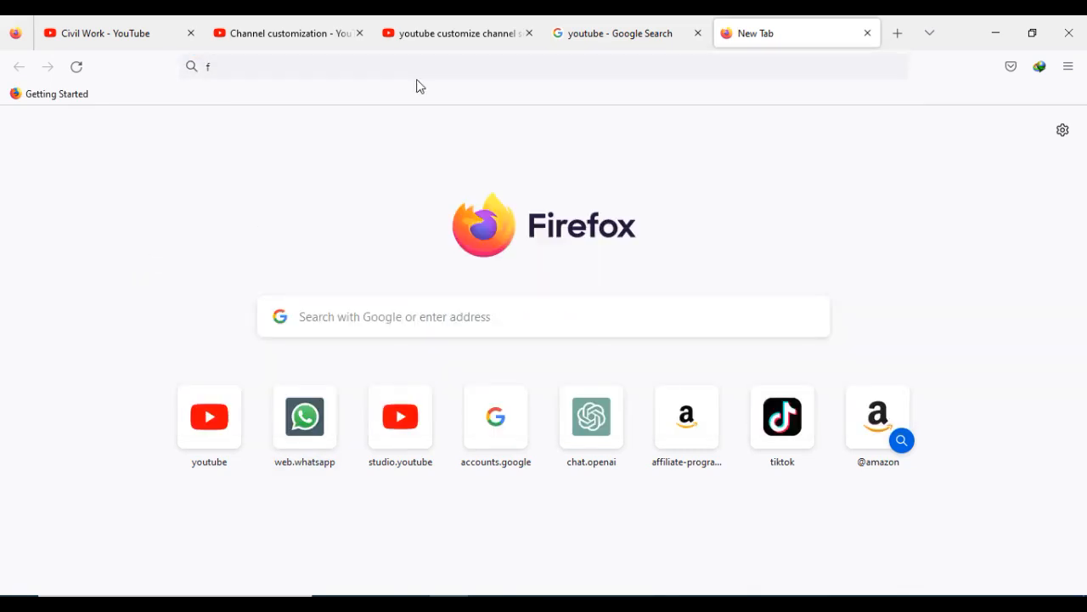
- Copy the address of the YouTube search results page for customize channel settings
{"action": "left_click", "coordinate": [417, 32]}
{"action": "left_click", "coordinate": [486, 70]}
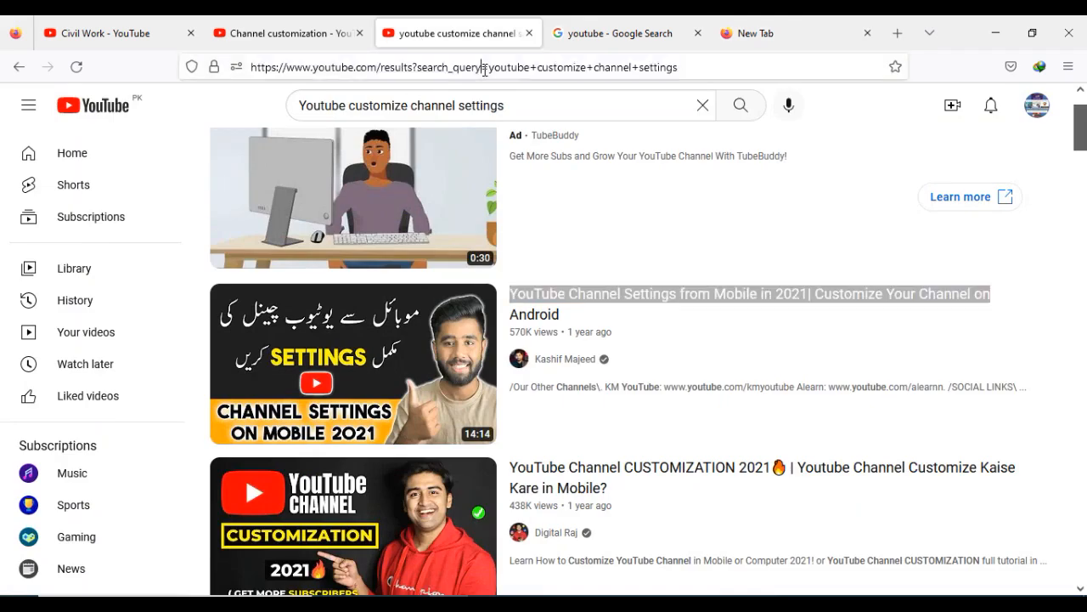
{"action": "right_click", "coordinate": [485, 75]}
{"action": "left_click", "coordinate": [508, 163]}
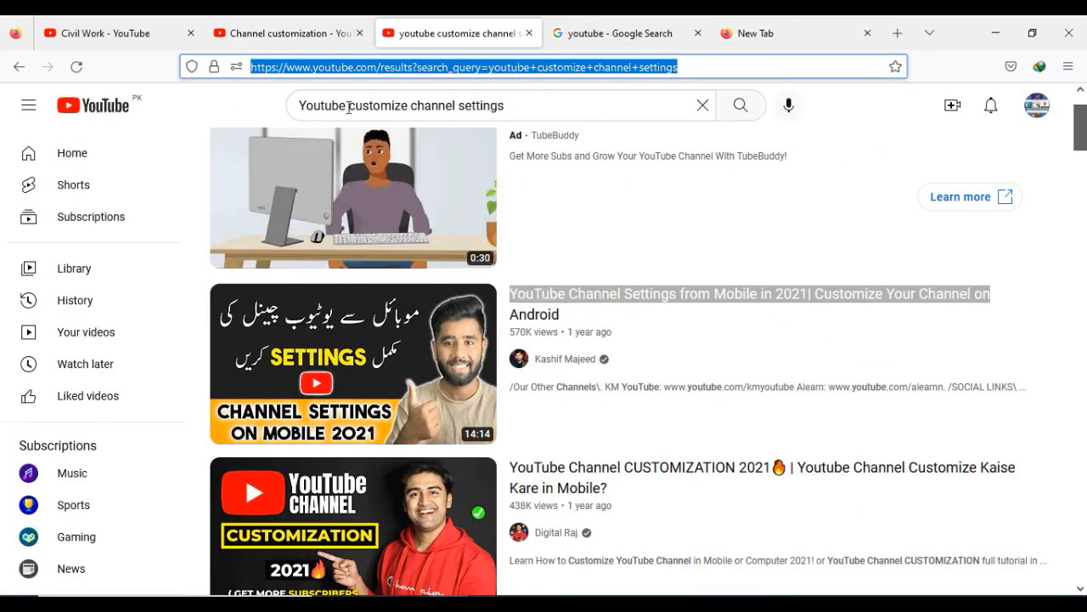
- Retitle the link youtub and paste the copied address as its URL
{"action": "left_click", "coordinate": [128, 33]}
{"action": "left_click", "coordinate": [287, 34]}
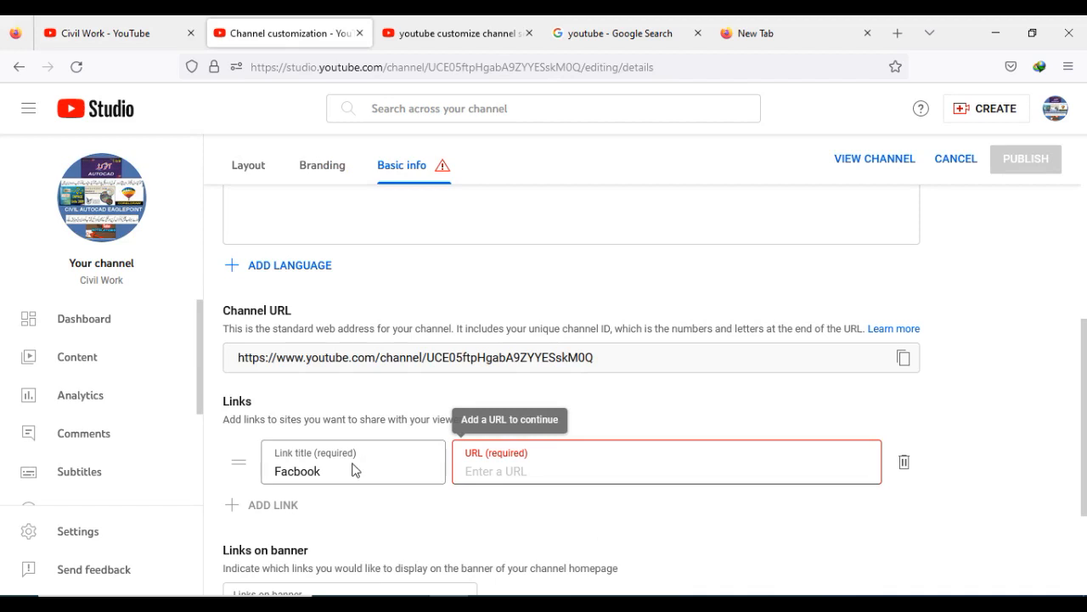
{"action": "left_click_drag", "start_coordinate": [355, 468], "coordinate": [191, 461]}
{"action": "type", "text": "youtub"}
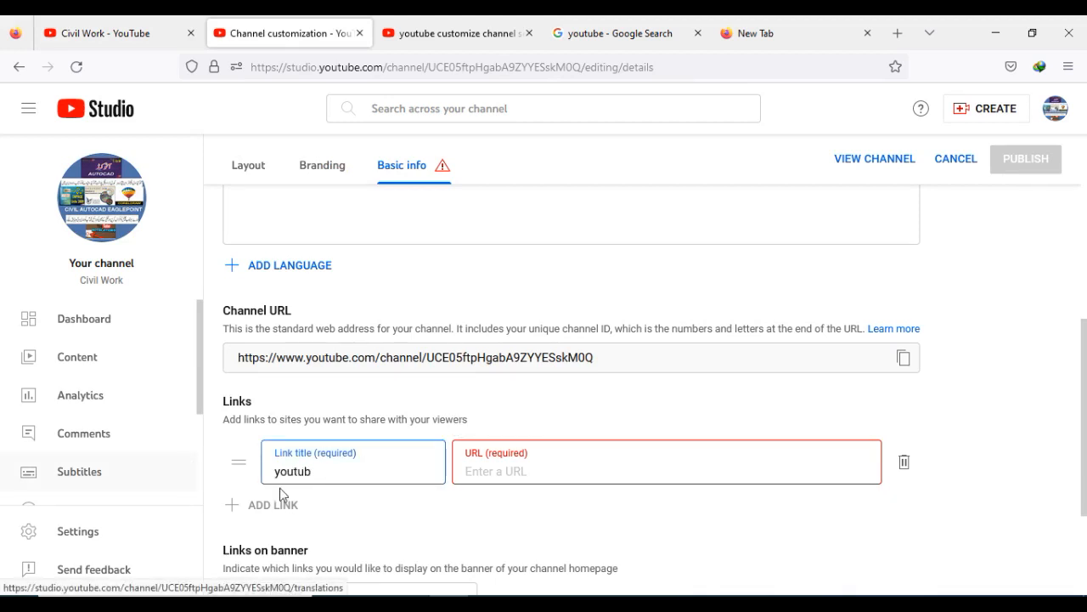
{"action": "right_click", "coordinate": [494, 469]}
{"action": "left_click", "coordinate": [534, 317]}
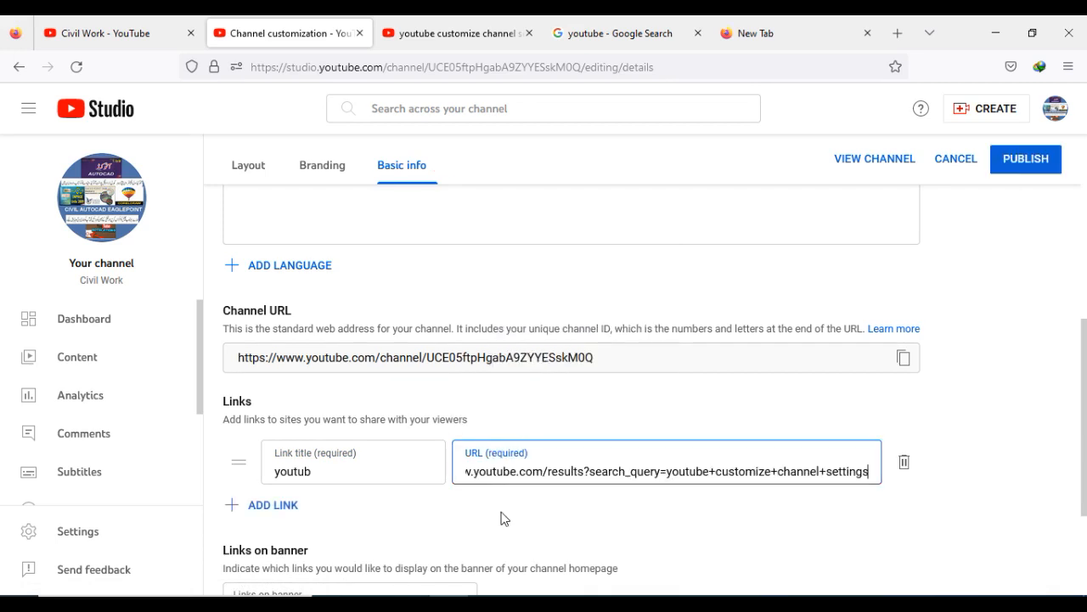
{"action": "scroll", "coordinate": [345, 417], "scroll_direction": "down", "scroll_amount": 2}
{"action": "left_click", "coordinate": [275, 381]}
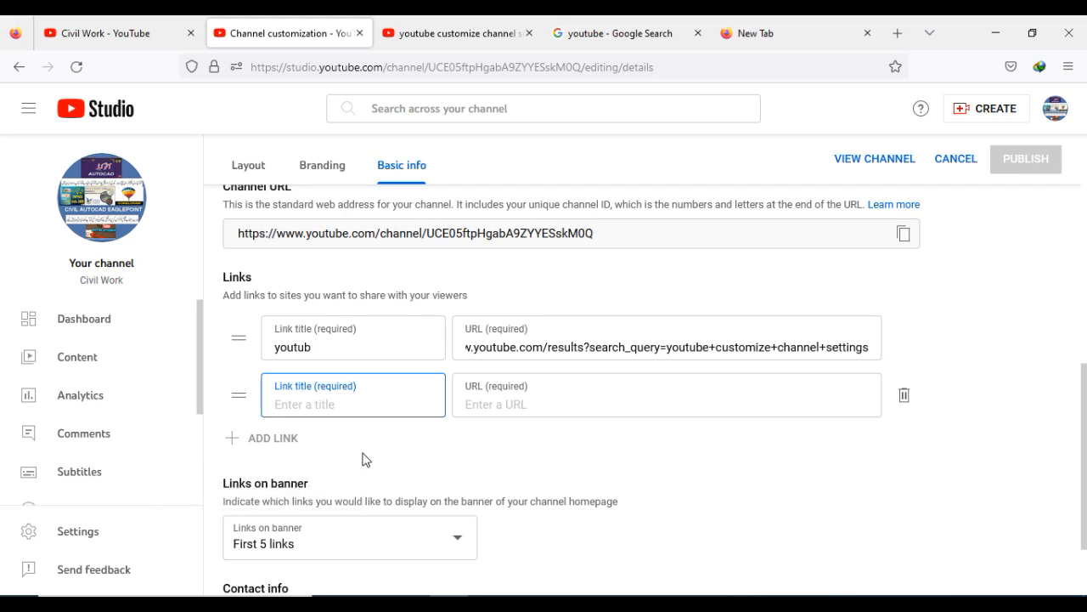
{"action": "scroll", "coordinate": [363, 455], "scroll_direction": "down", "scroll_amount": 2}
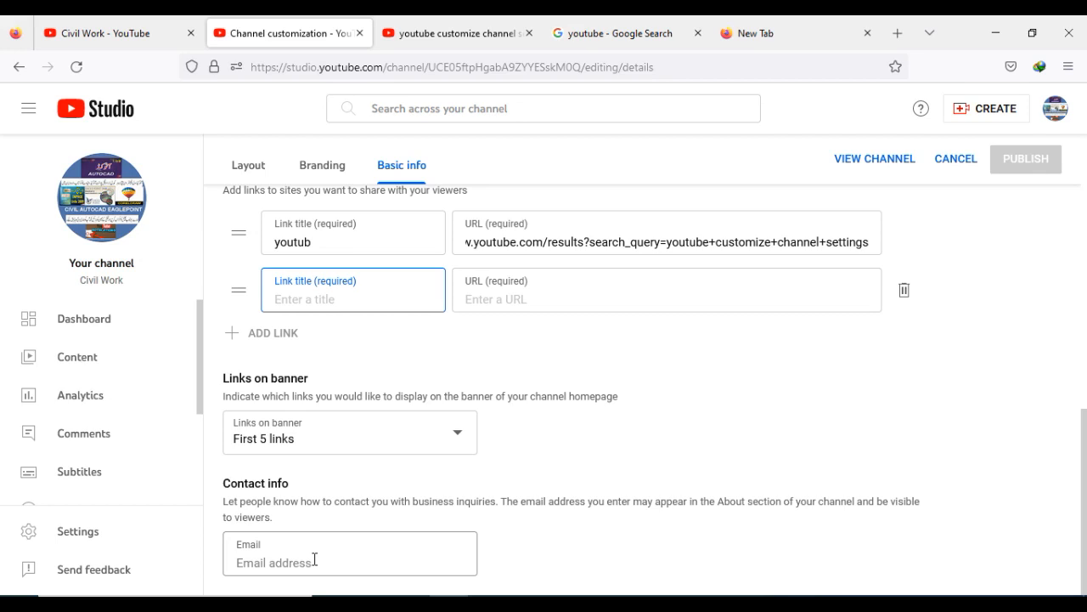
{"action": "left_click", "coordinate": [903, 293]}
- Review the branding and basic info settings of the channel customization page
{"action": "scroll", "coordinate": [581, 433], "scroll_direction": "up", "scroll_amount": 3}
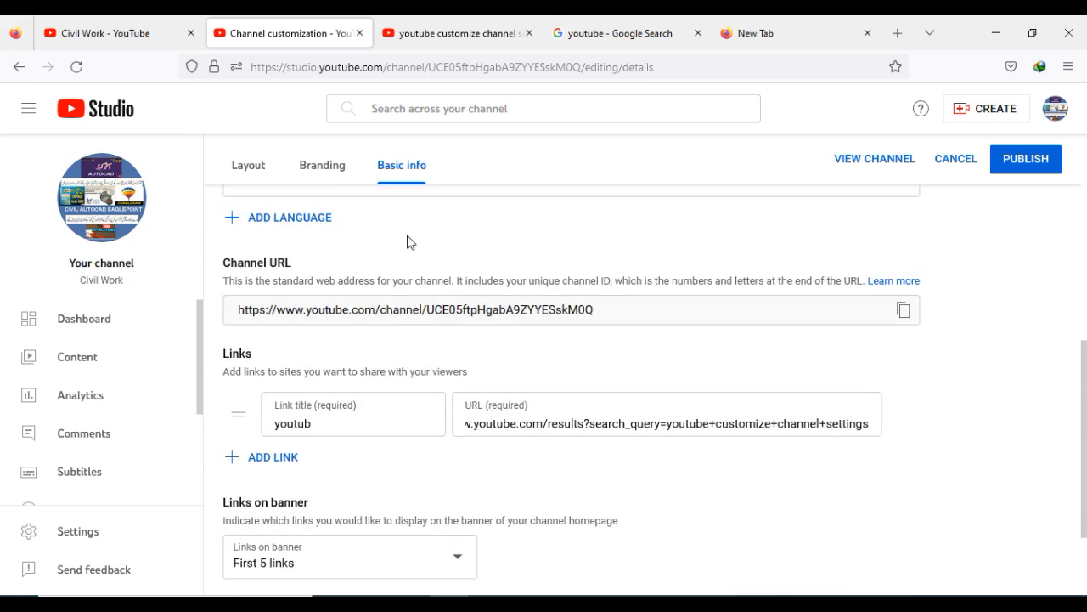
{"action": "scroll", "coordinate": [402, 250], "scroll_direction": "up", "scroll_amount": 5}
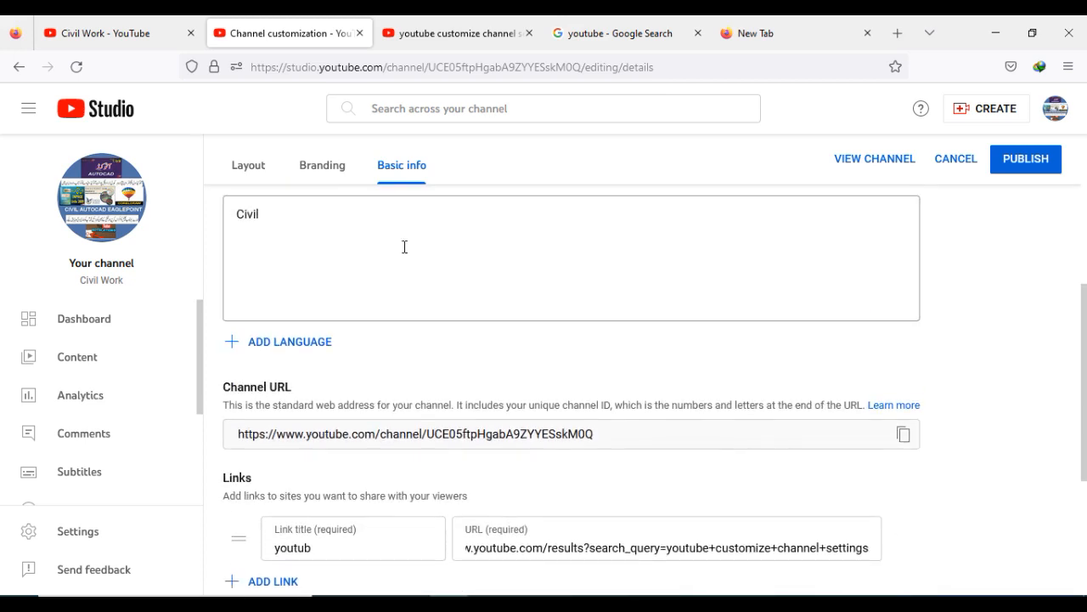
{"action": "scroll", "coordinate": [420, 279], "scroll_direction": "up", "scroll_amount": 3}
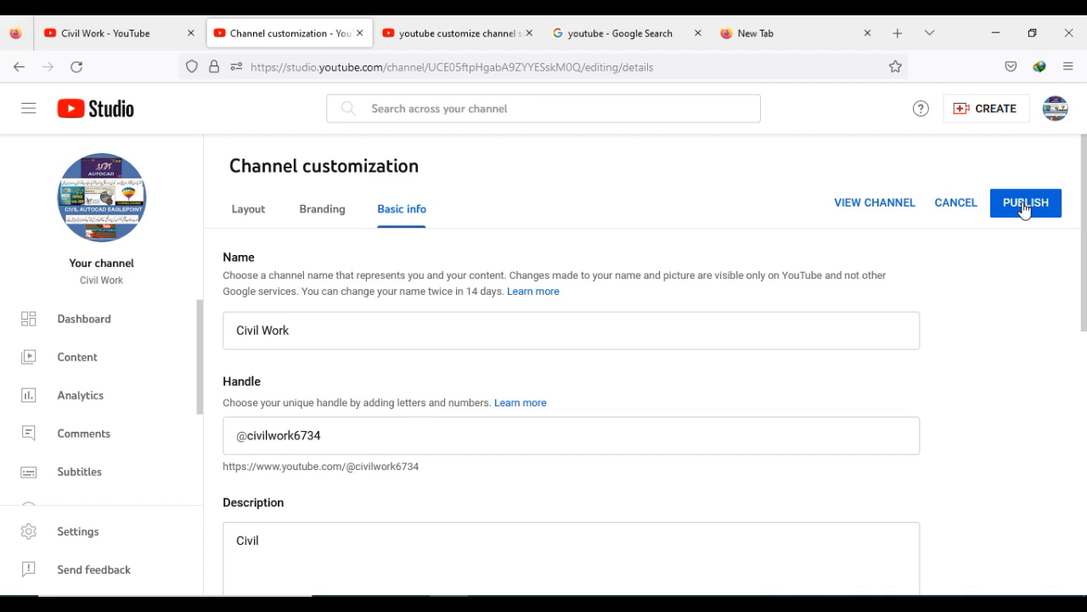
{"action": "left_click", "coordinate": [331, 213]}
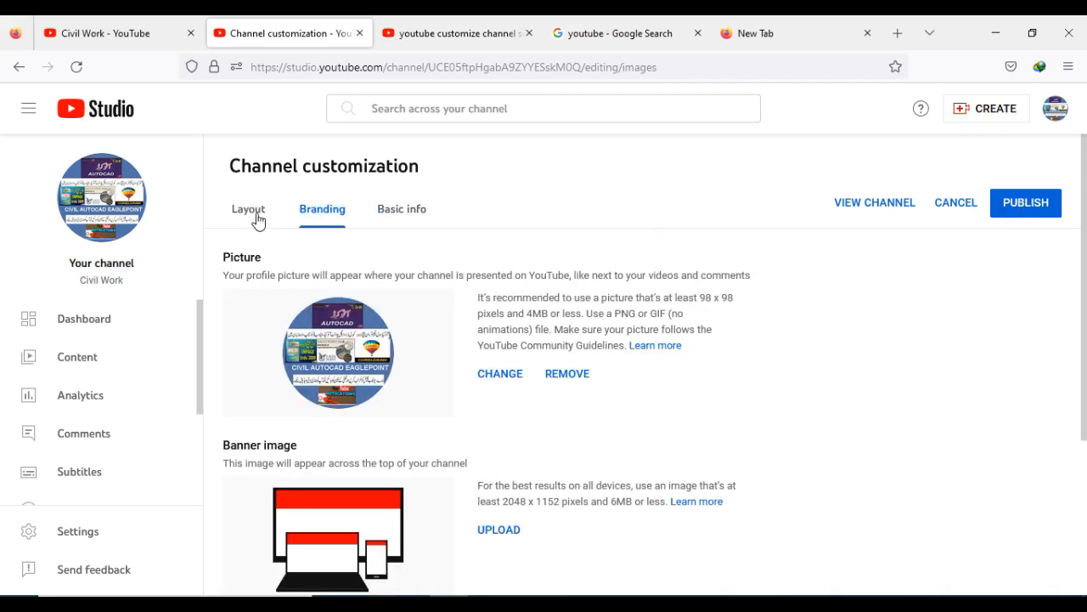
{"action": "scroll", "coordinate": [570, 345], "scroll_direction": "down", "scroll_amount": 2}
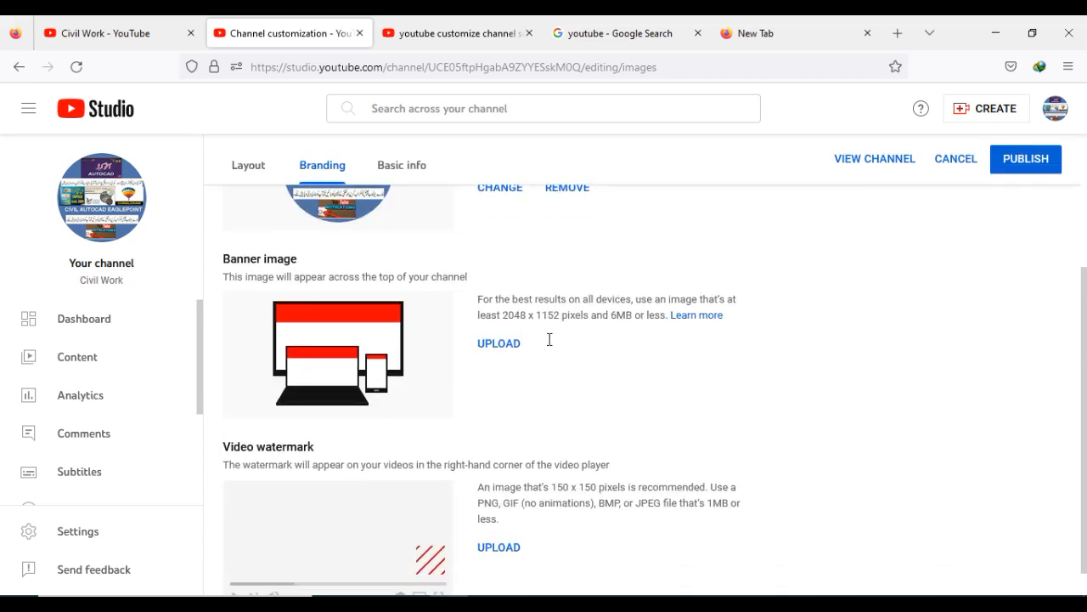
{"action": "scroll", "coordinate": [400, 489], "scroll_direction": "up", "scroll_amount": 2}
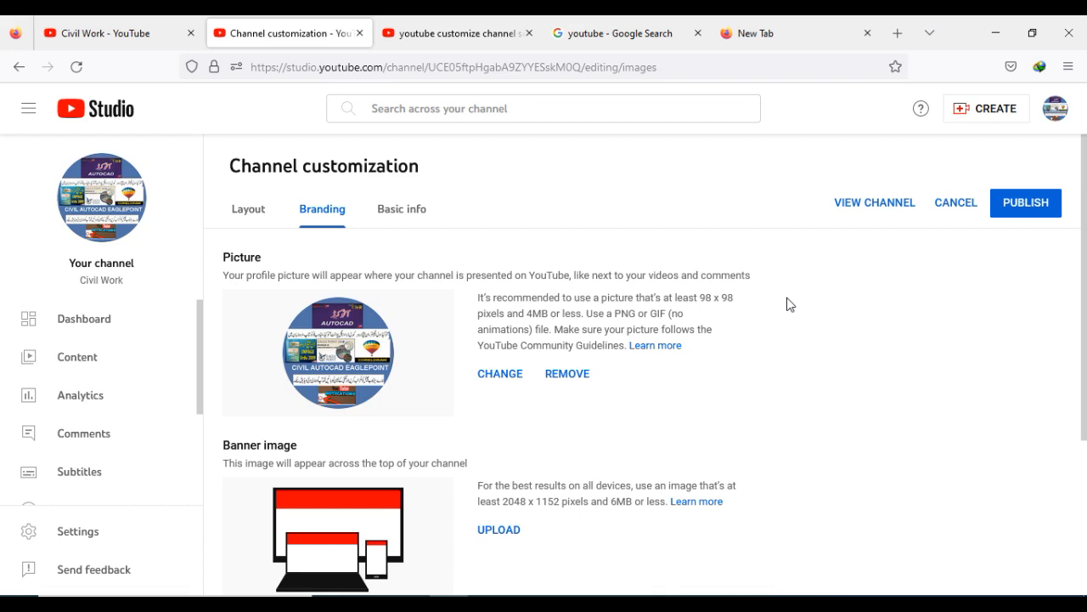
{"action": "left_click", "coordinate": [406, 216]}
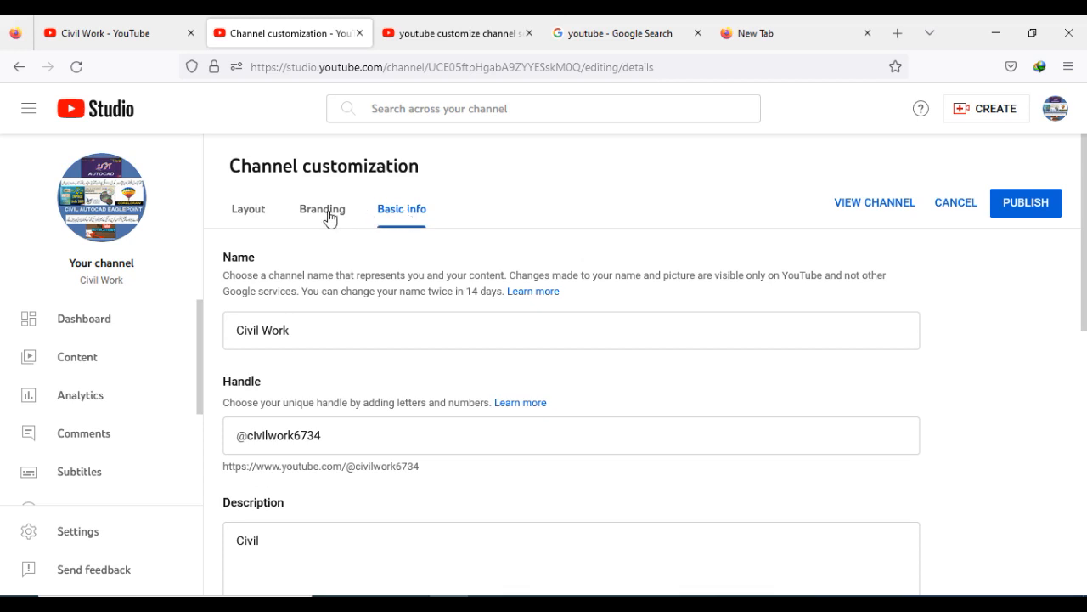
{"action": "scroll", "coordinate": [503, 467], "scroll_direction": "down", "scroll_amount": 3}
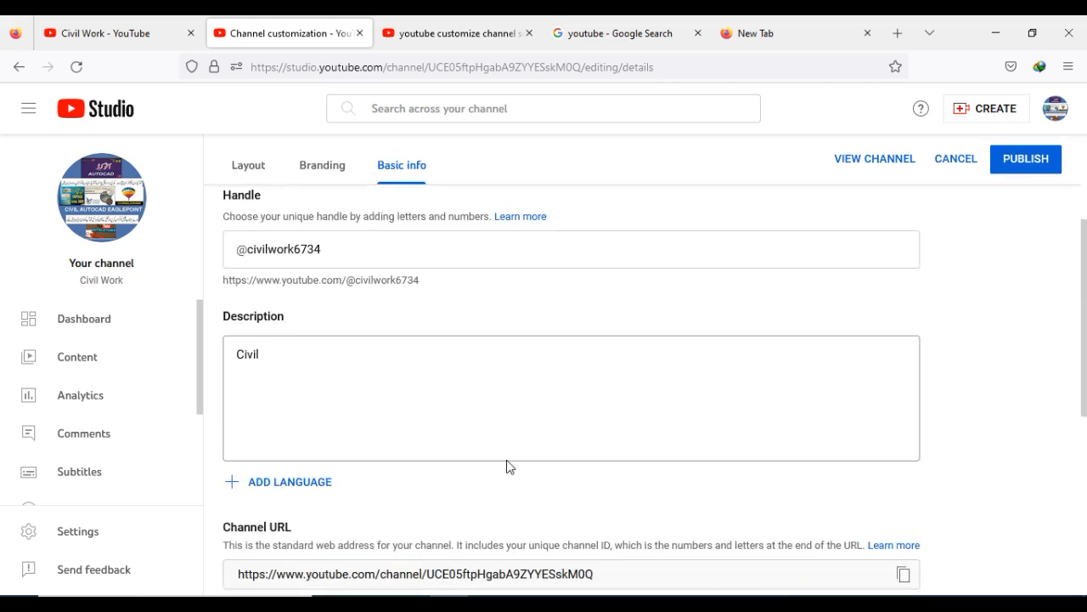
- Check the channel home page, then open the video upload dialog from the customization page
{"action": "left_click", "coordinate": [115, 32]}
{"action": "double_click", "coordinate": [871, 189]}
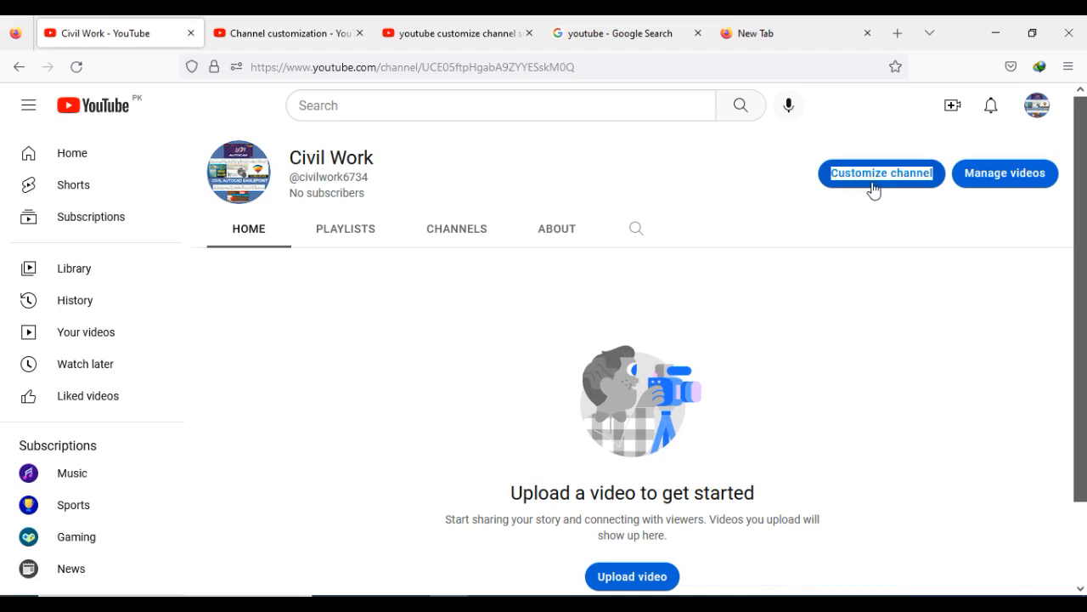
{"action": "left_click", "coordinate": [272, 31]}
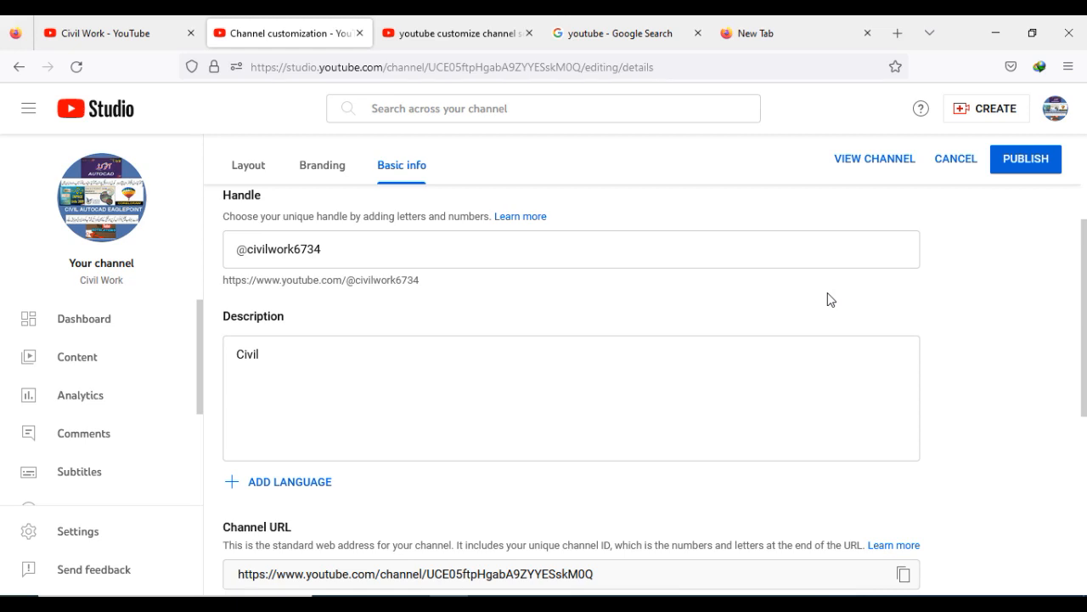
{"action": "left_click", "coordinate": [996, 111]}
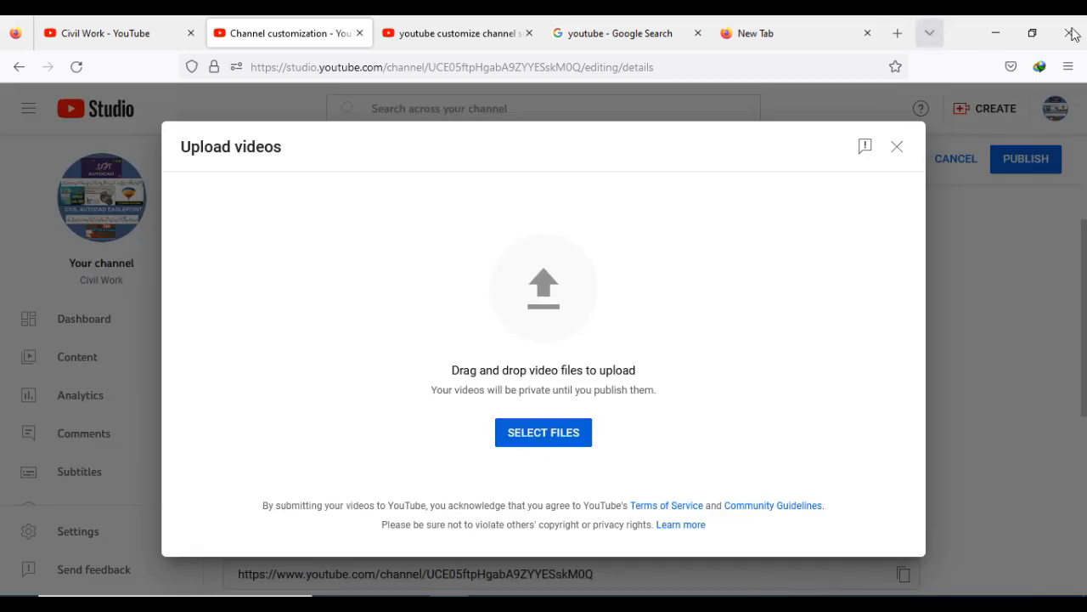
- Upload the video 5 Great Modern Homes WATCH NOW from the Ideal Vision Eduction Short Video folder into the upload dialog
{"action": "left_click", "coordinate": [999, 32]}
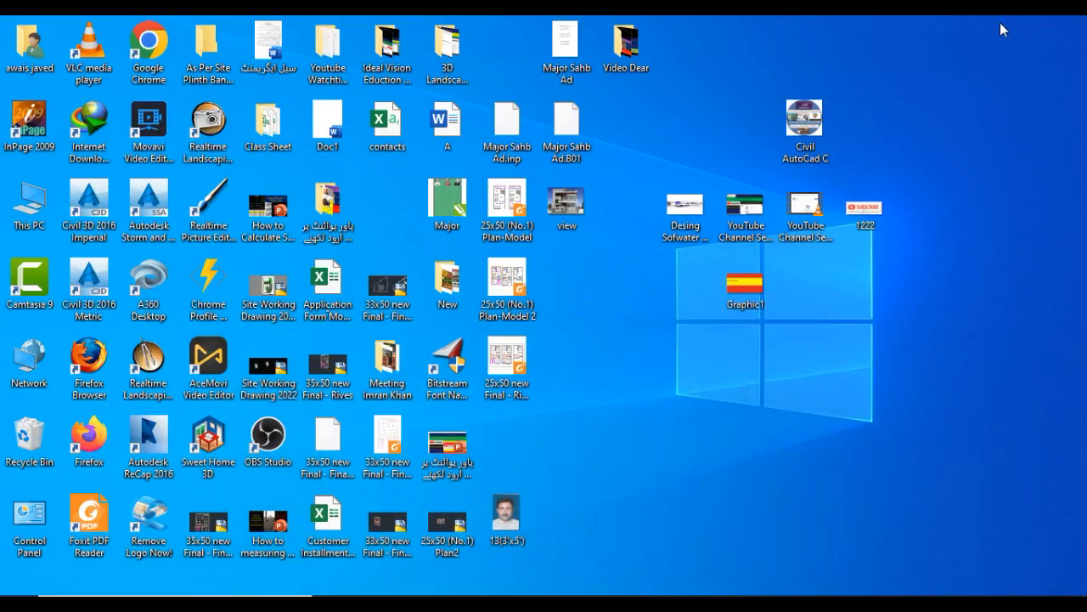
{"action": "double_click", "coordinate": [387, 51]}
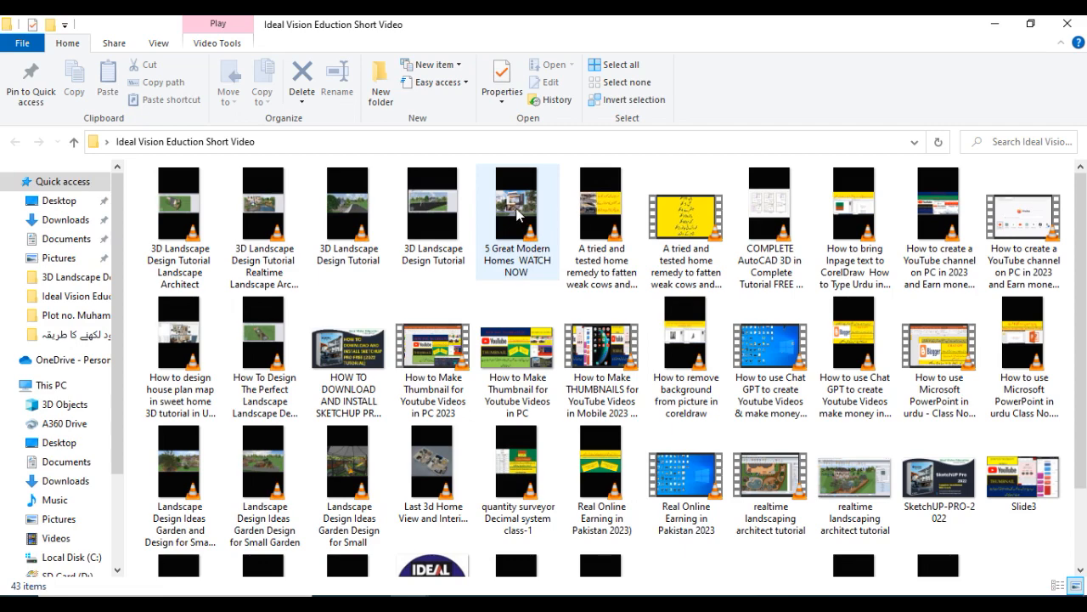
{"action": "left_click", "coordinate": [518, 254]}
{"action": "left_click_drag", "start_coordinate": [552, 497], "coordinate": [527, 454]}
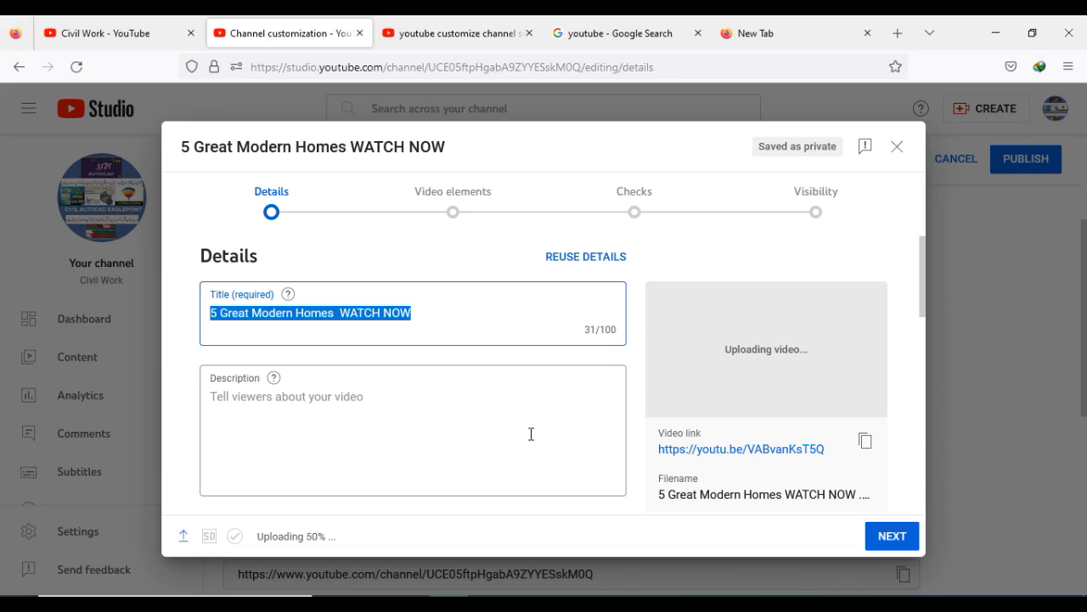
- Review the upload details form, including description, thumbnail, playlists and audience sections
{"action": "left_click", "coordinate": [244, 400]}
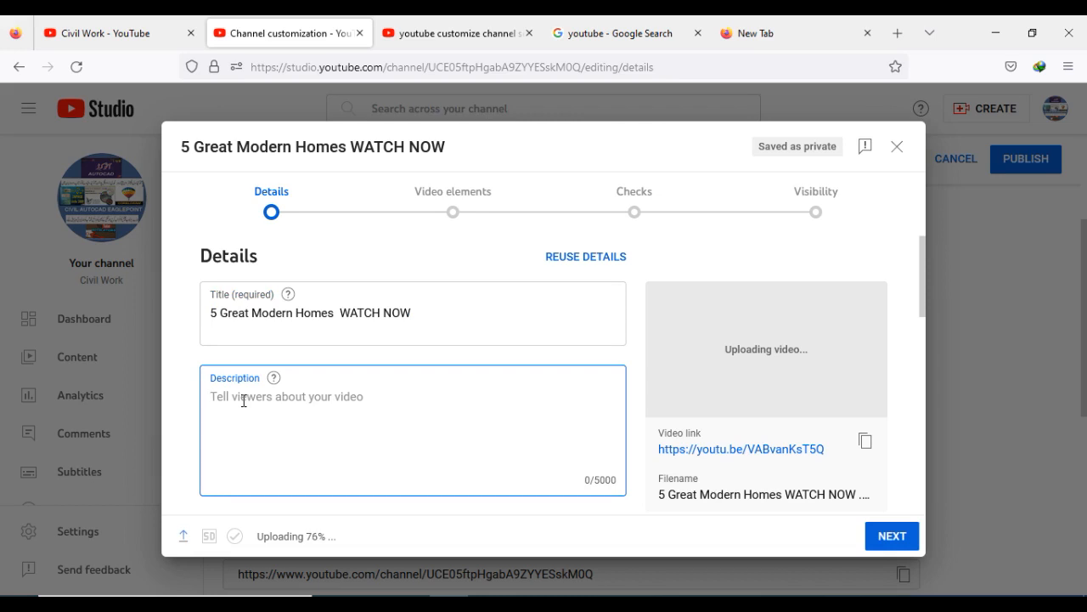
{"action": "scroll", "coordinate": [297, 402], "scroll_direction": "down", "scroll_amount": 2}
{"action": "scroll", "coordinate": [298, 403], "scroll_direction": "down", "scroll_amount": 2}
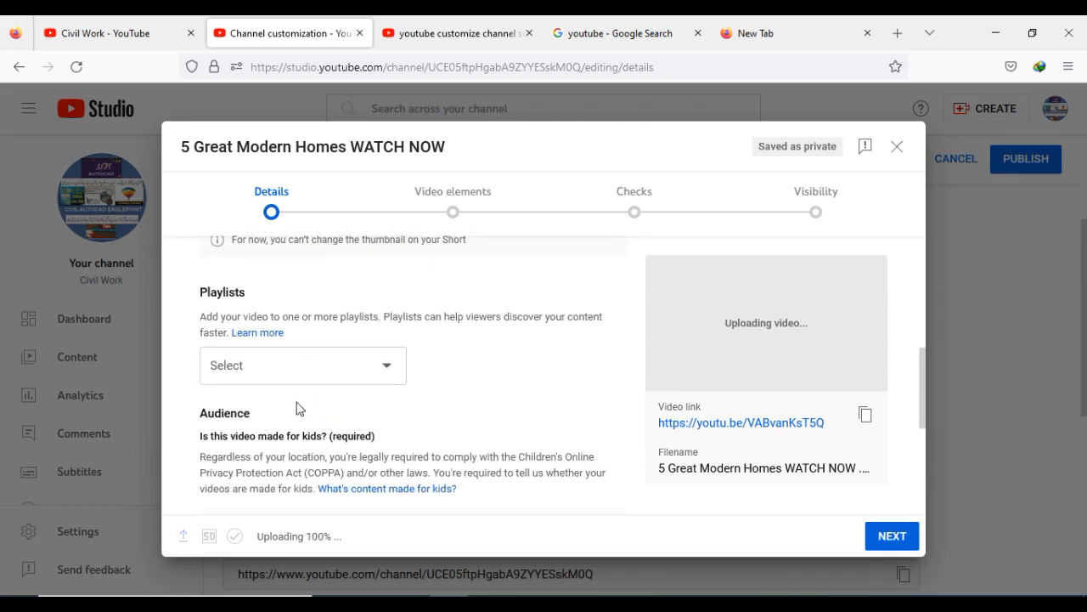
{"action": "scroll", "coordinate": [298, 408], "scroll_direction": "down", "scroll_amount": 2}
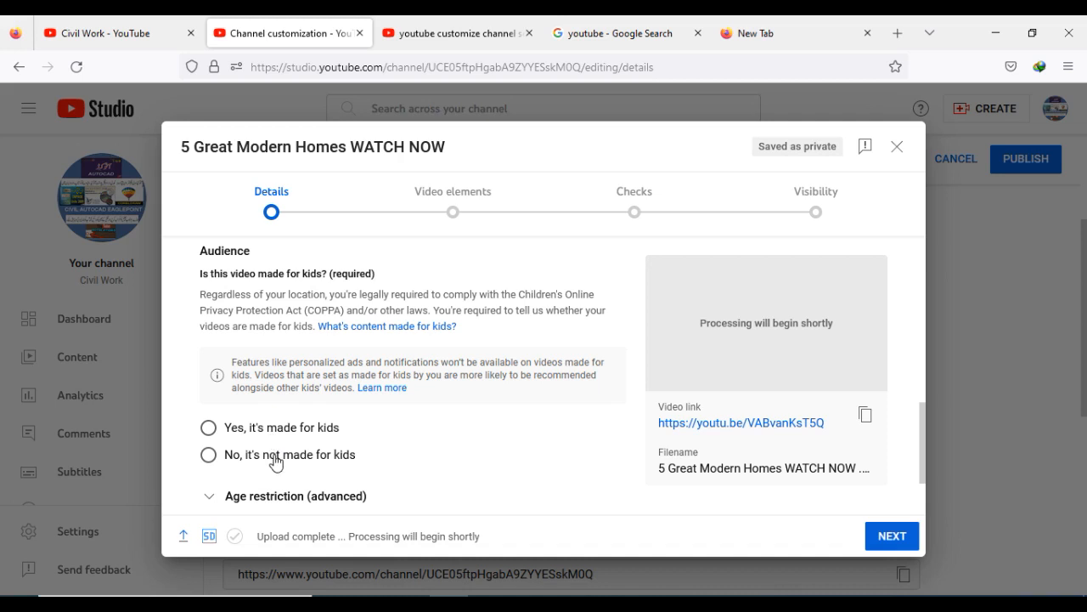
{"action": "scroll", "coordinate": [275, 462], "scroll_direction": "down", "scroll_amount": 2}
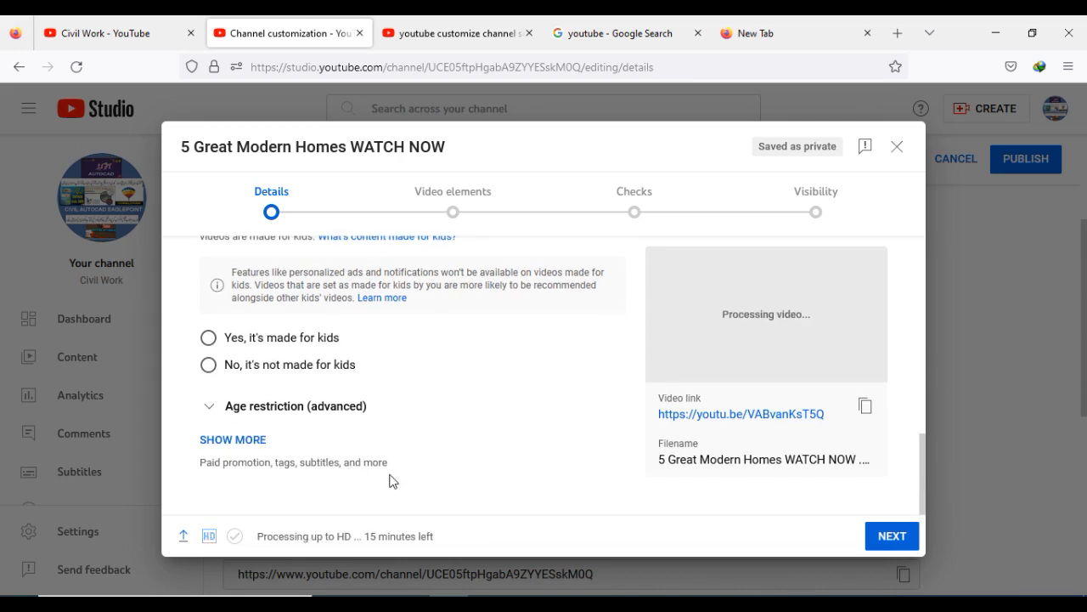
{"action": "scroll", "coordinate": [400, 480], "scroll_direction": "up", "scroll_amount": 4}
{"action": "scroll", "coordinate": [423, 476], "scroll_direction": "up", "scroll_amount": 4}
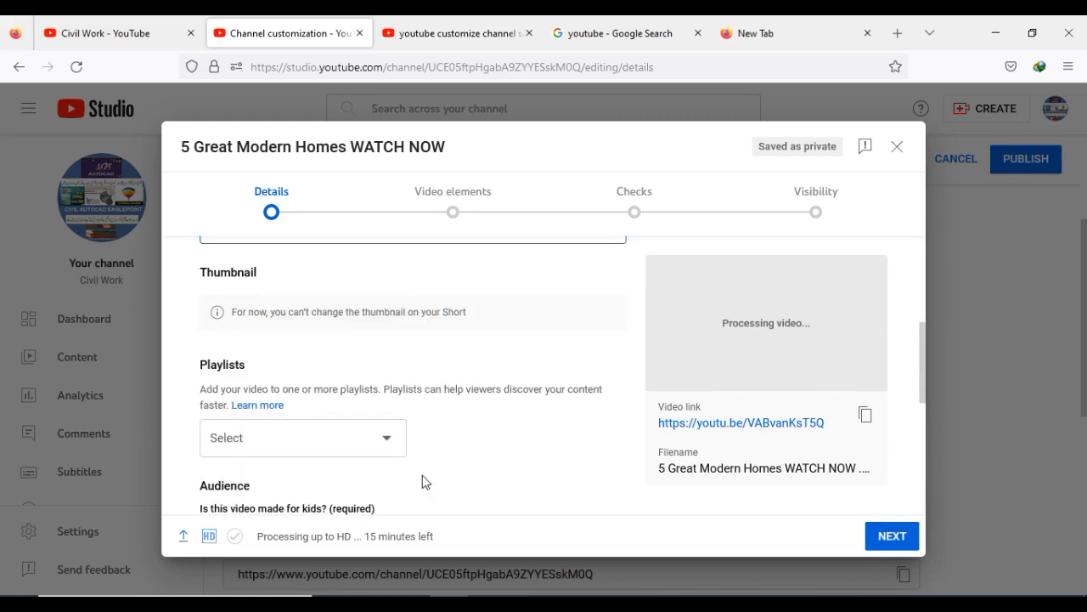
{"action": "scroll", "coordinate": [422, 475], "scroll_direction": "up", "scroll_amount": 2}
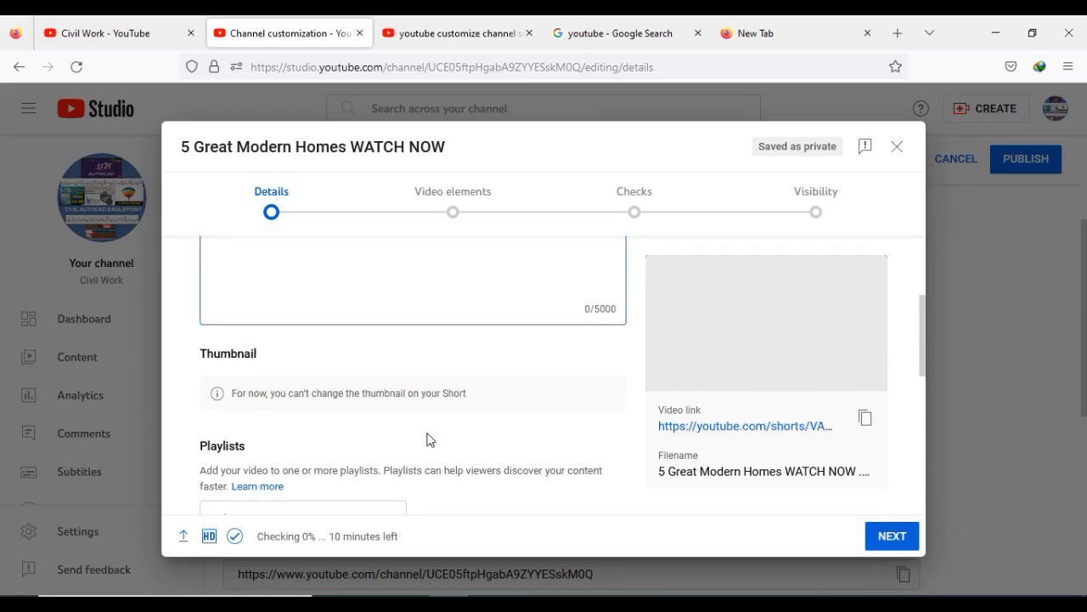
{"action": "scroll", "coordinate": [427, 433], "scroll_direction": "down", "scroll_amount": 3}
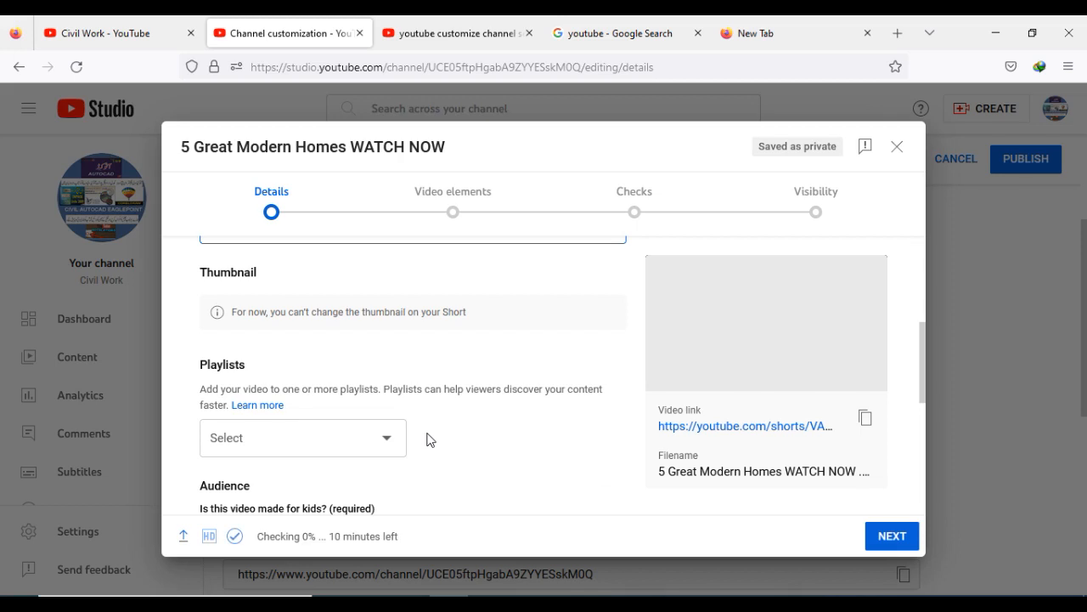
{"action": "scroll", "coordinate": [457, 432], "scroll_direction": "up", "scroll_amount": 5}
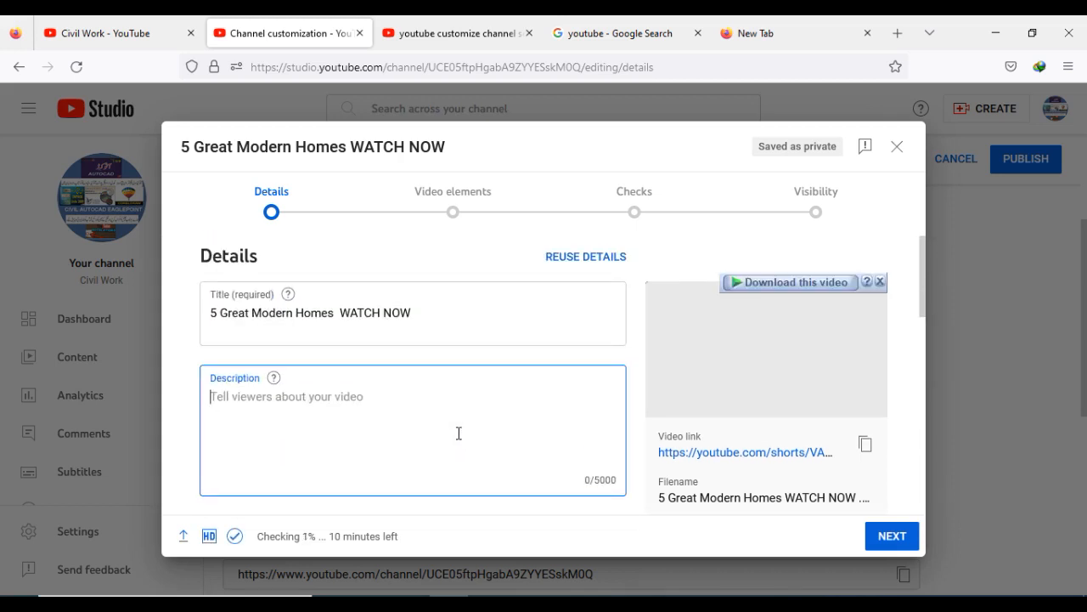
{"action": "scroll", "coordinate": [458, 435], "scroll_direction": "down", "scroll_amount": 2}
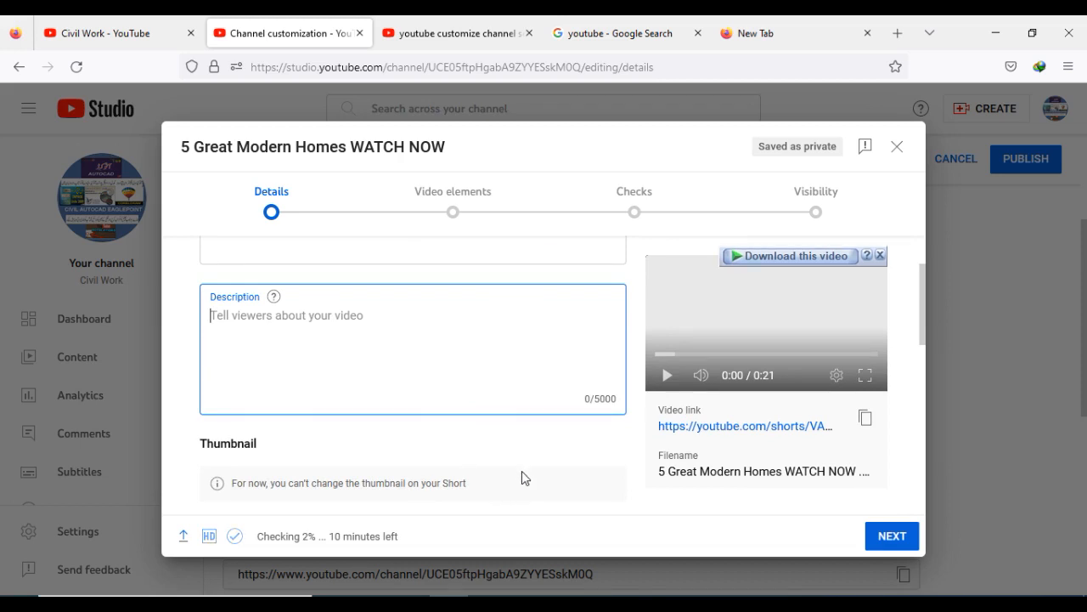
{"action": "scroll", "coordinate": [522, 473], "scroll_direction": "up", "scroll_amount": 2}
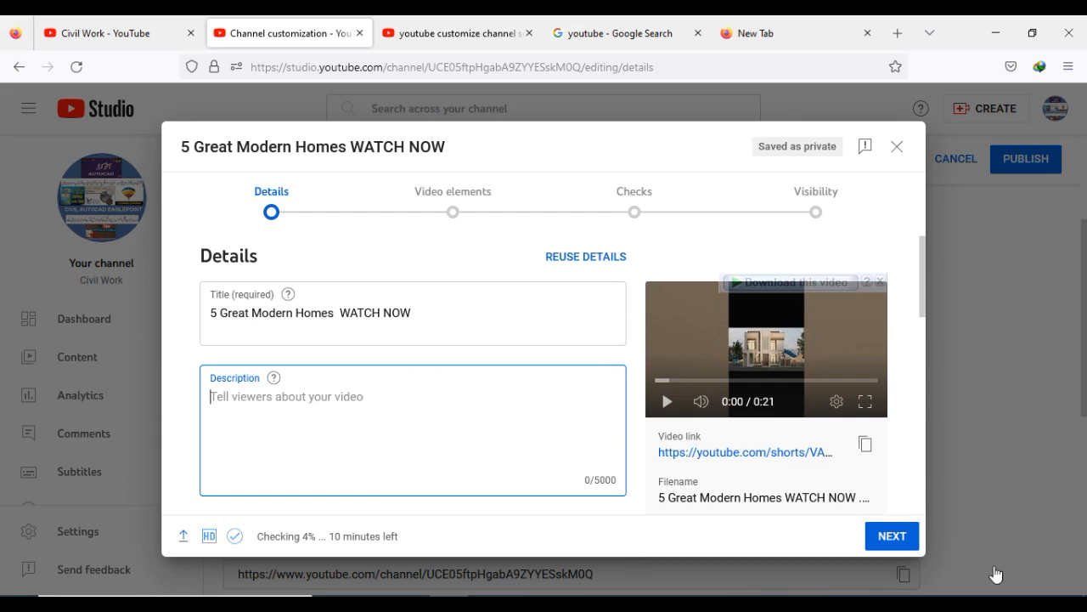
- Set the audience to Yes, it's made for kids and advance the upload to the Checks step
{"action": "left_click", "coordinate": [907, 539]}
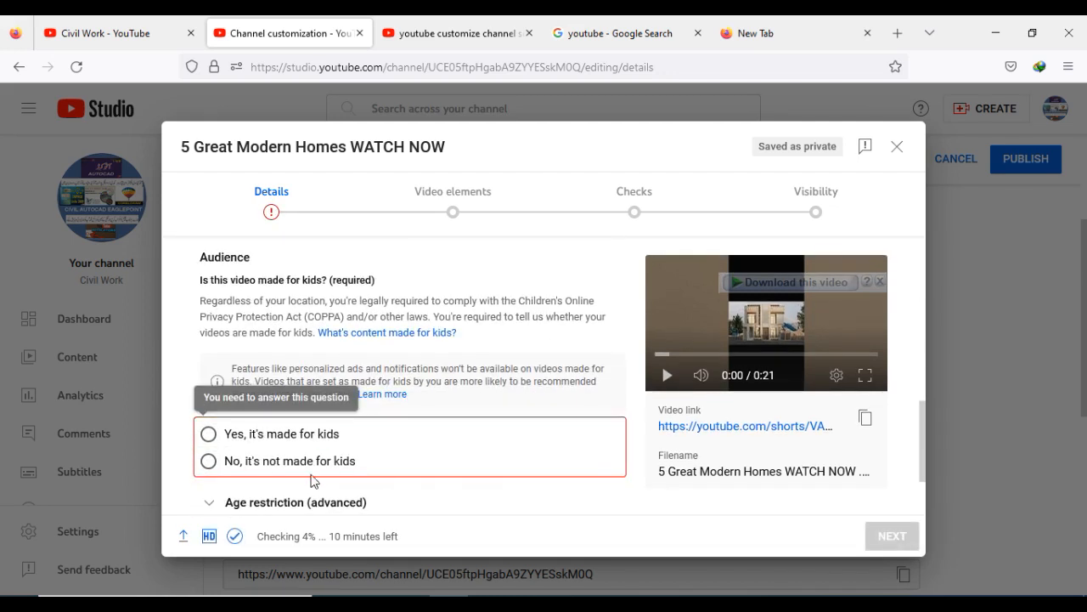
{"action": "left_click", "coordinate": [311, 435]}
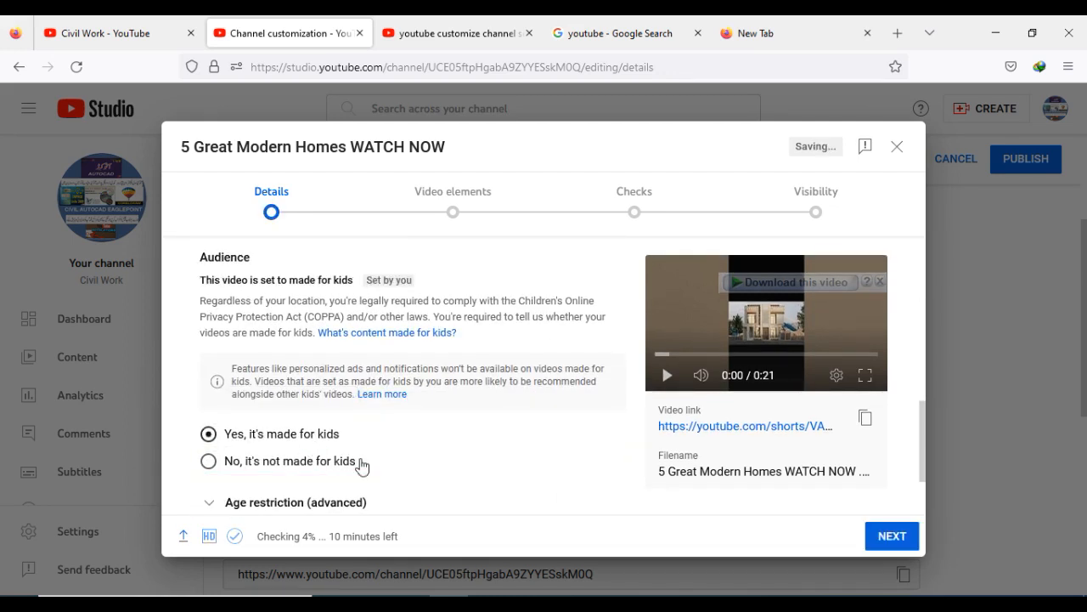
{"action": "left_click", "coordinate": [884, 535]}
{"action": "left_click", "coordinate": [889, 539]}
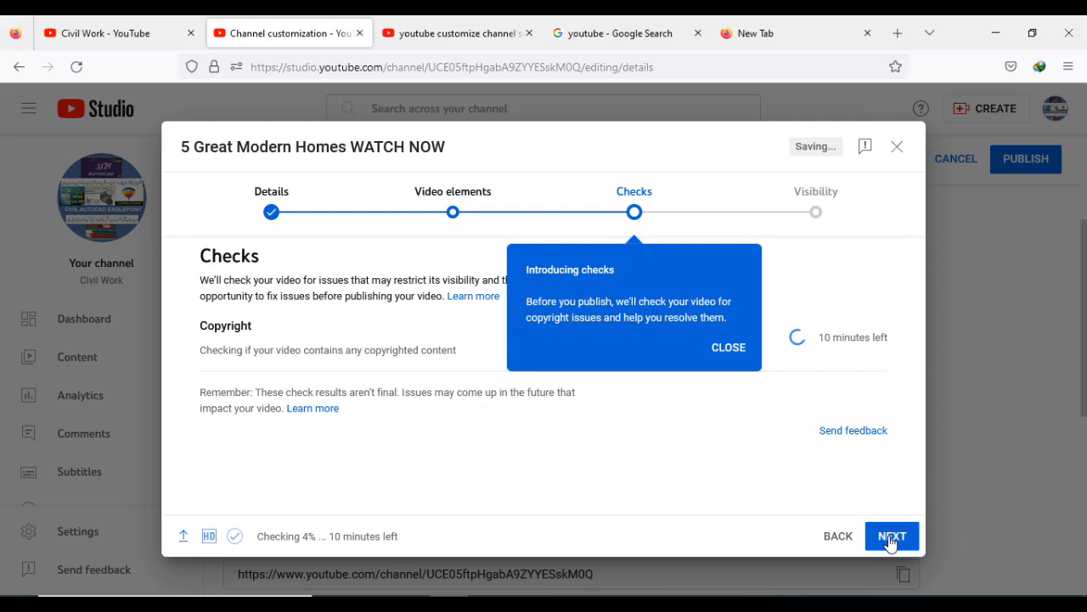
{"action": "left_click", "coordinate": [732, 348]}
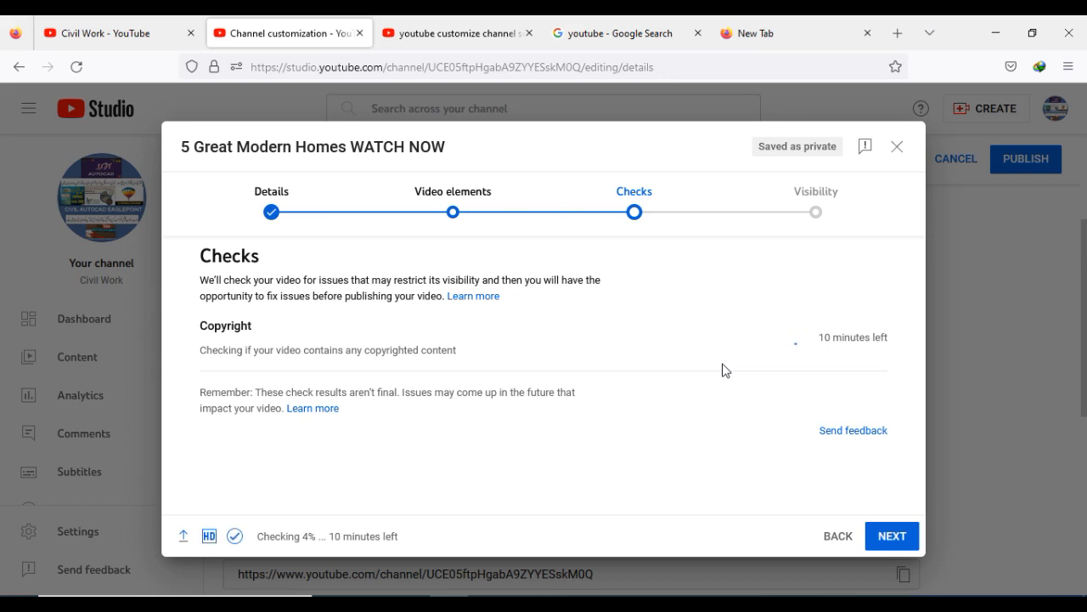
- Return from Checks to the Details step of the upload dialog
{"action": "left_click", "coordinate": [837, 540]}
{"action": "left_click", "coordinate": [837, 537]}
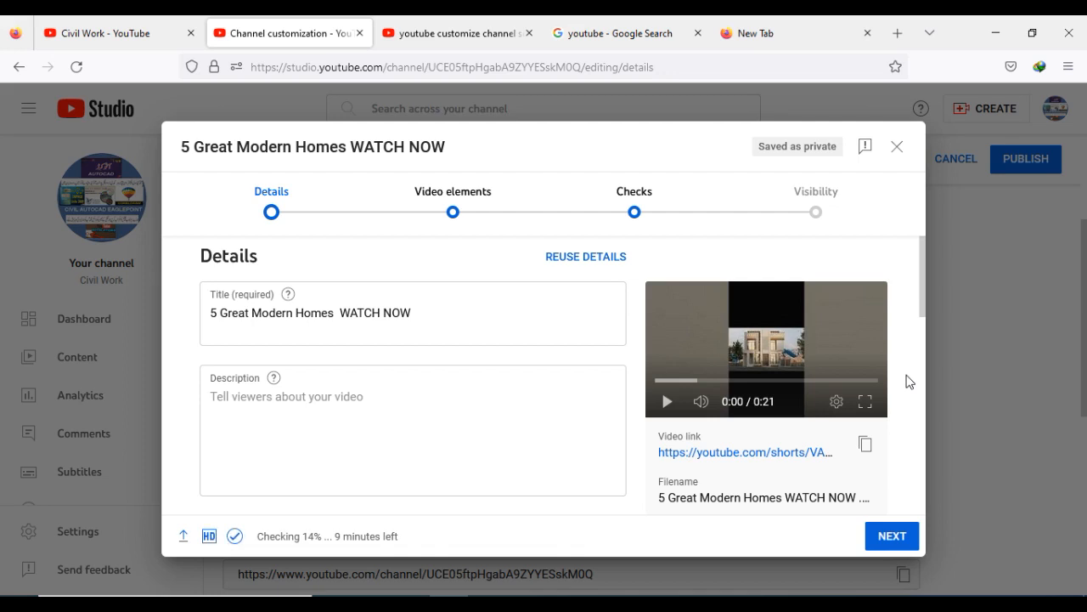
{"action": "left_click", "coordinate": [722, 604]}
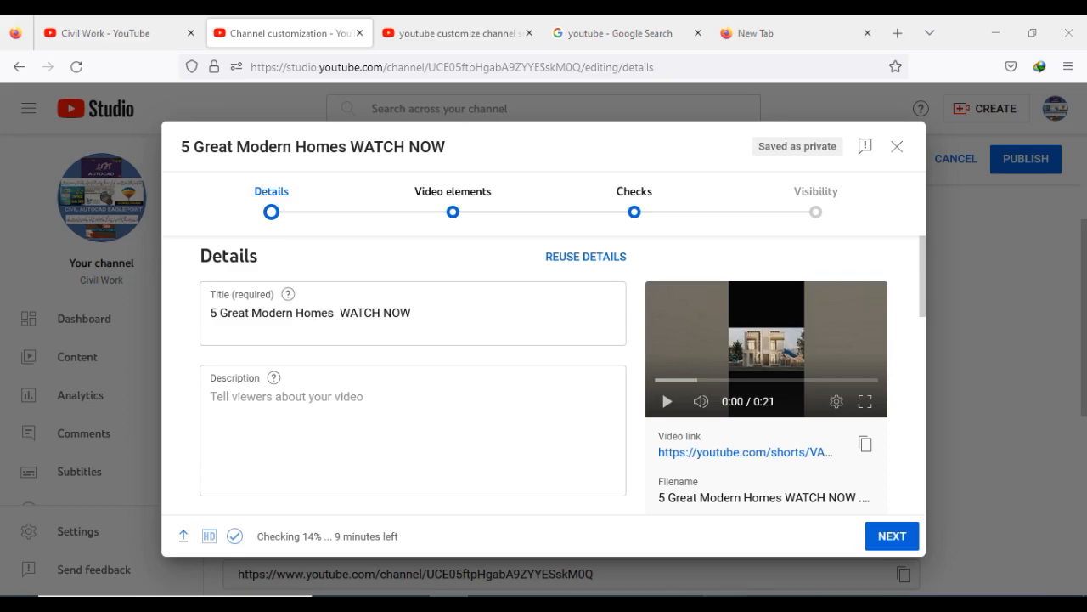